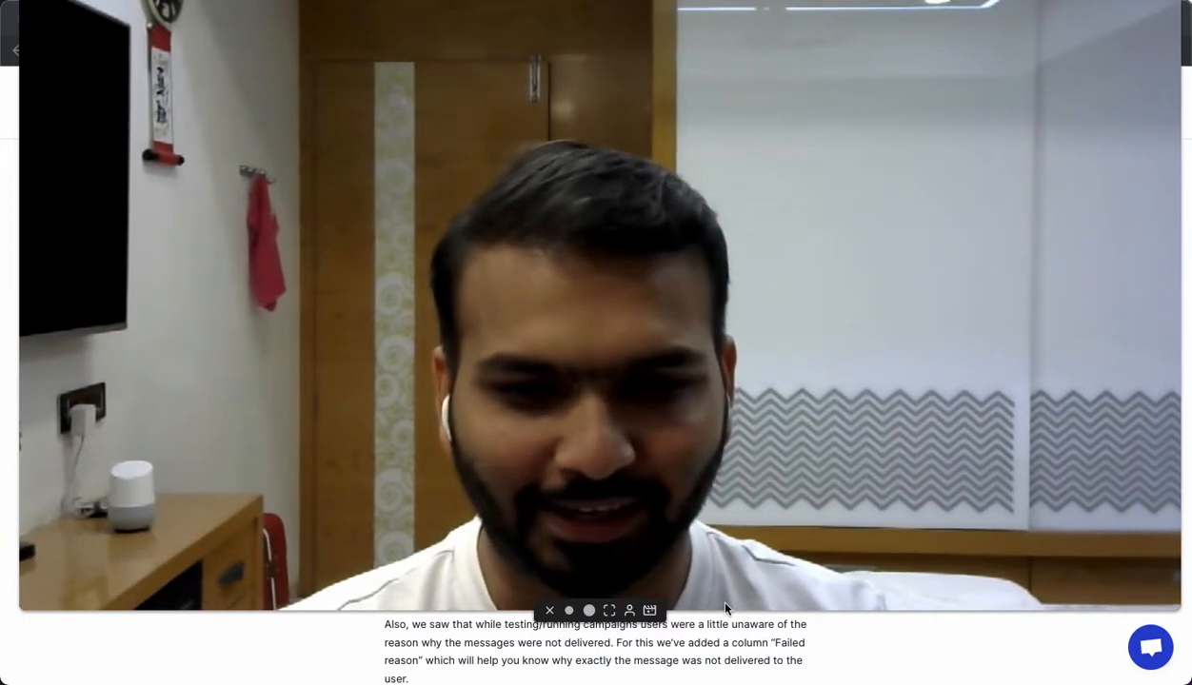
{"action": "left_click", "coordinate": [579, 613]}
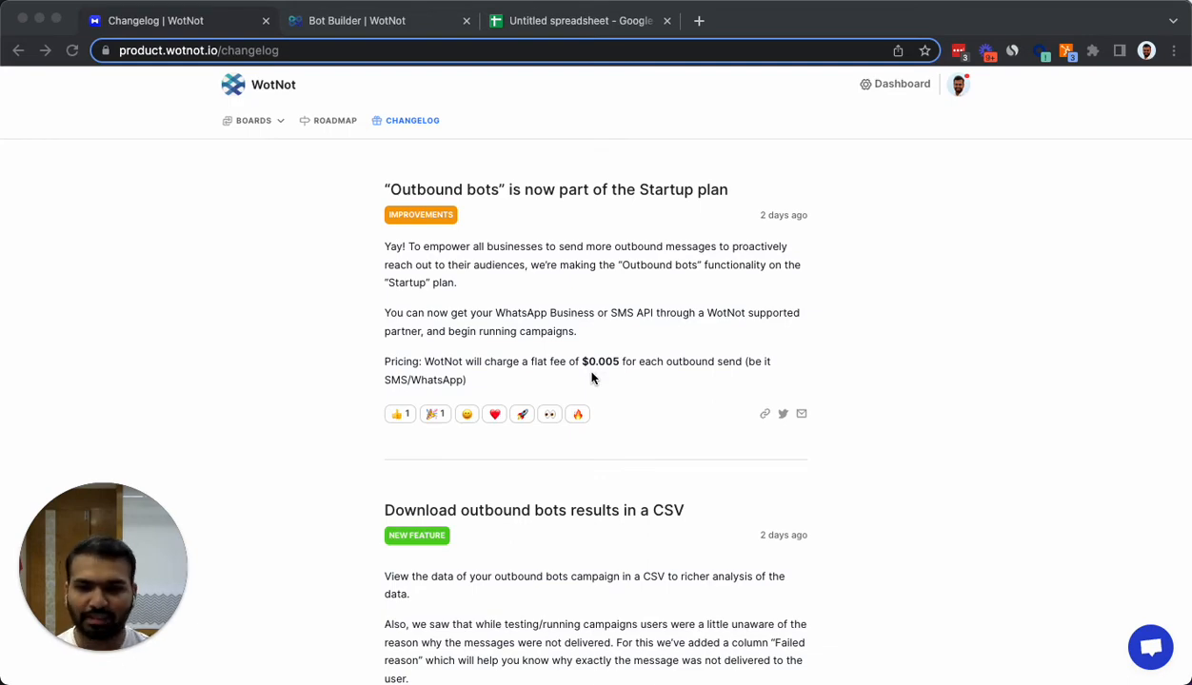
- Review the changelog entries on outbound bots in the Startup plan and CSV result downloads, enlarging the CSV entry's screenshot and closing it
{"action": "scroll", "coordinate": [617, 380], "scroll_direction": "down", "scroll_amount": 4}
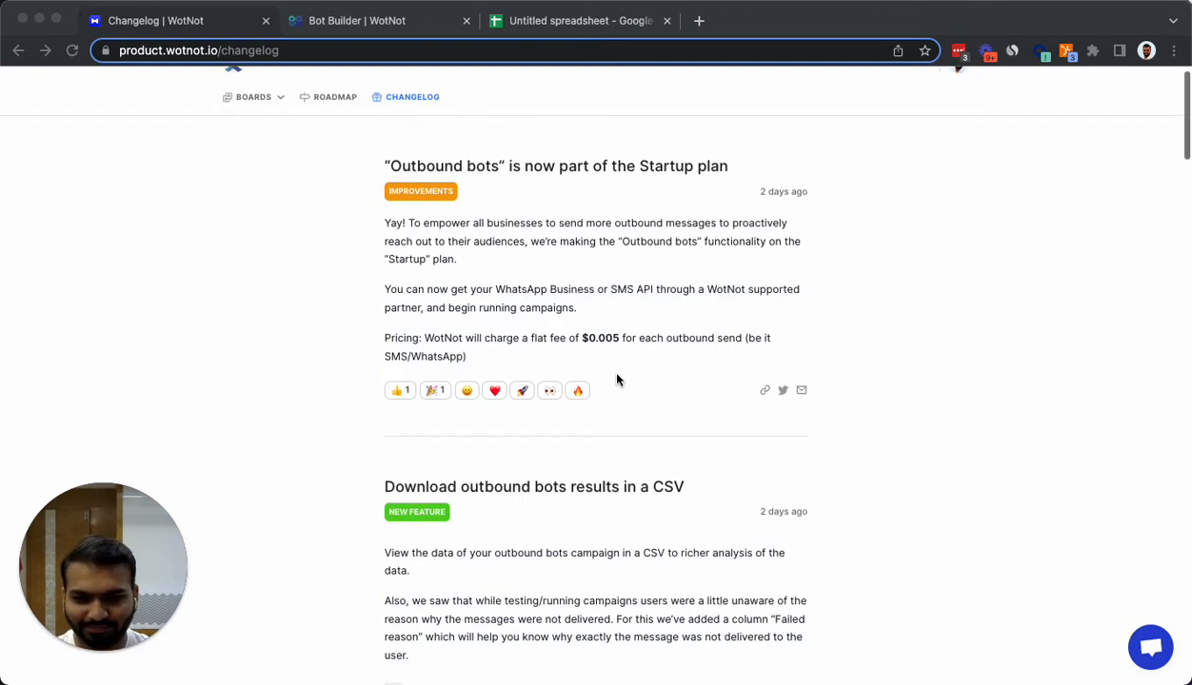
{"action": "scroll", "coordinate": [617, 380], "scroll_direction": "down", "scroll_amount": 1}
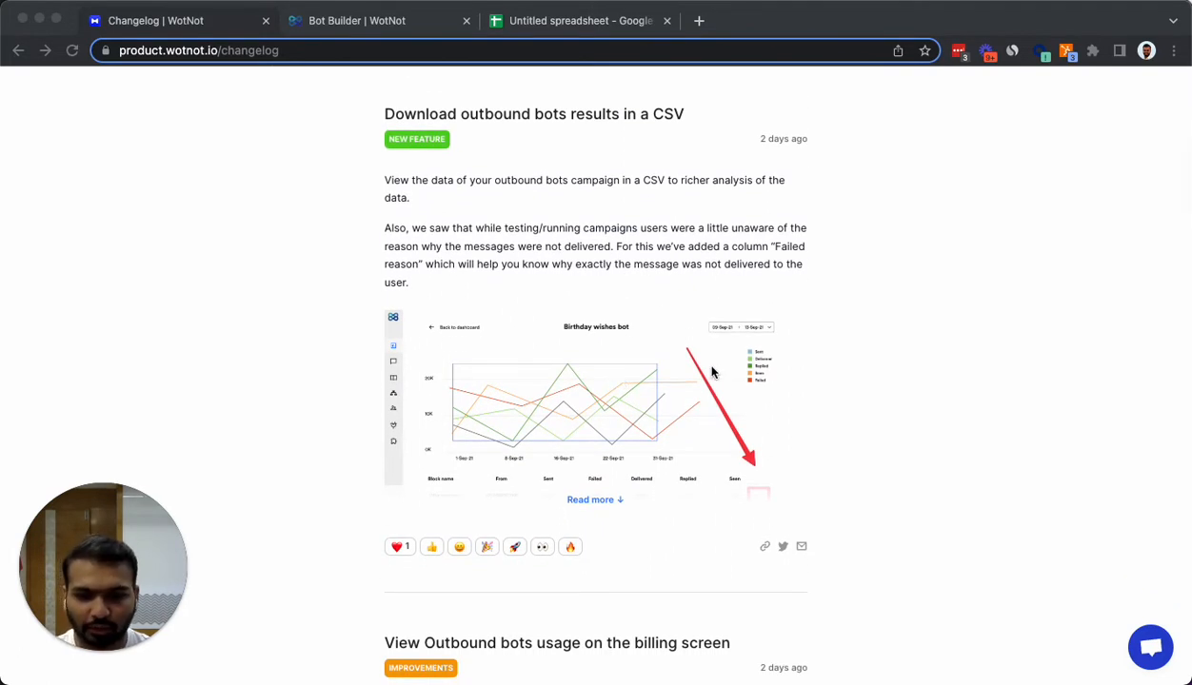
{"action": "left_click", "coordinate": [609, 376]}
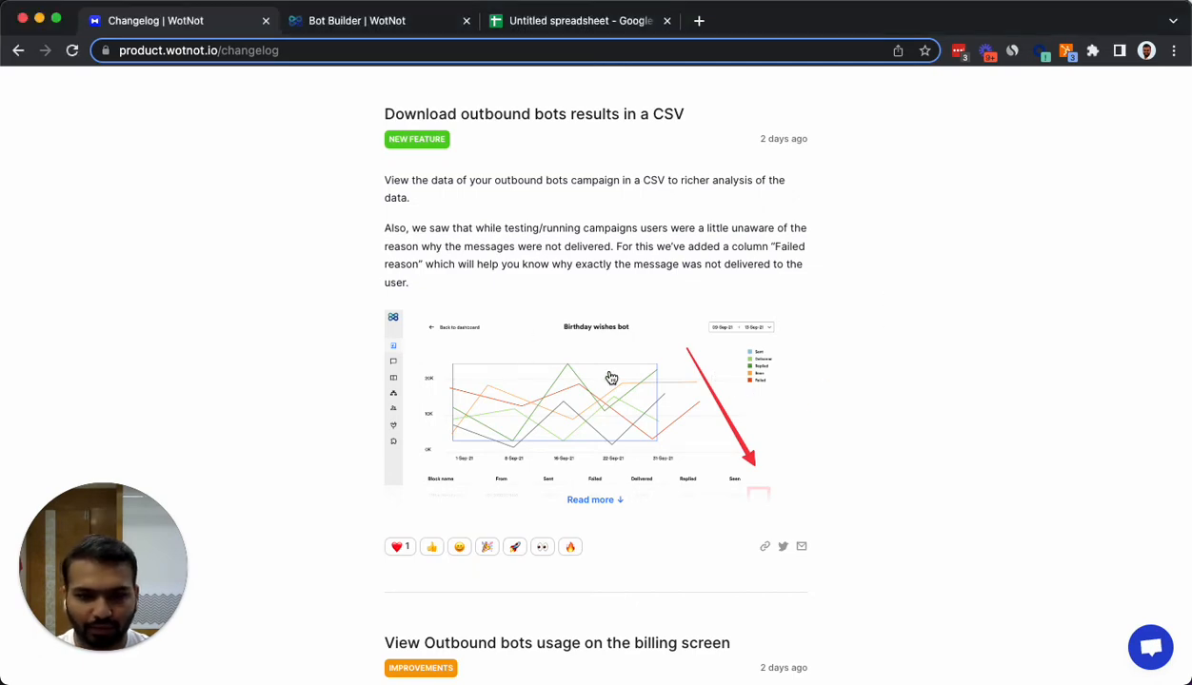
{"action": "left_click", "coordinate": [610, 376]}
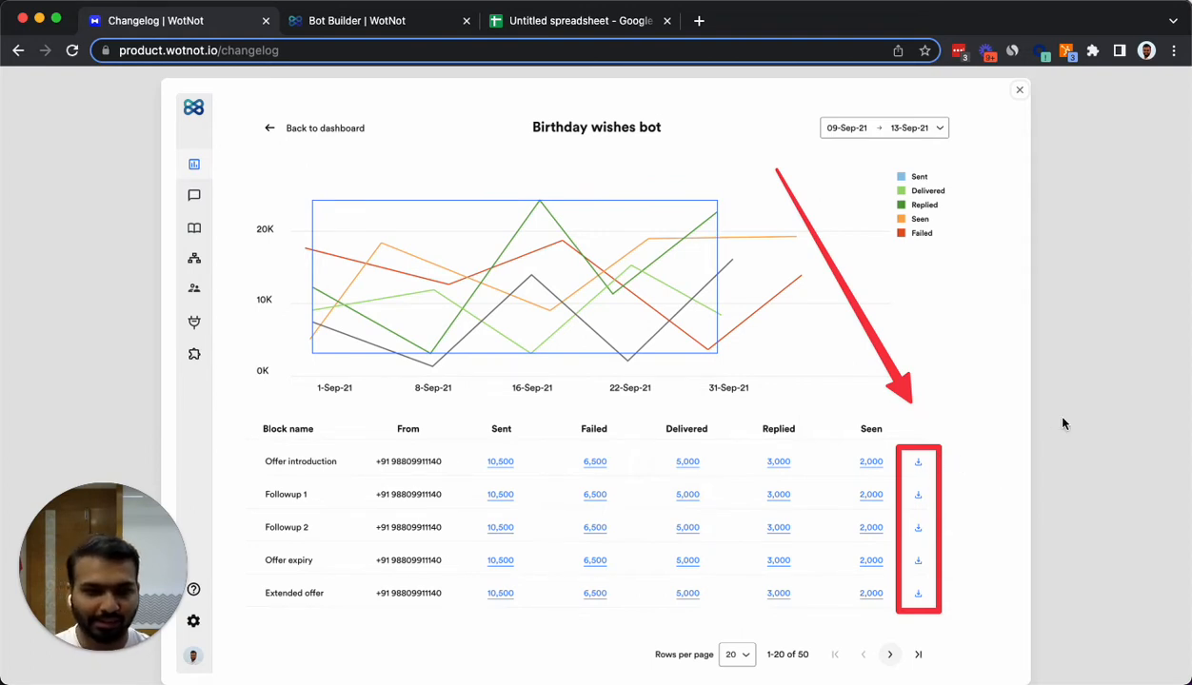
{"action": "left_click", "coordinate": [1052, 371]}
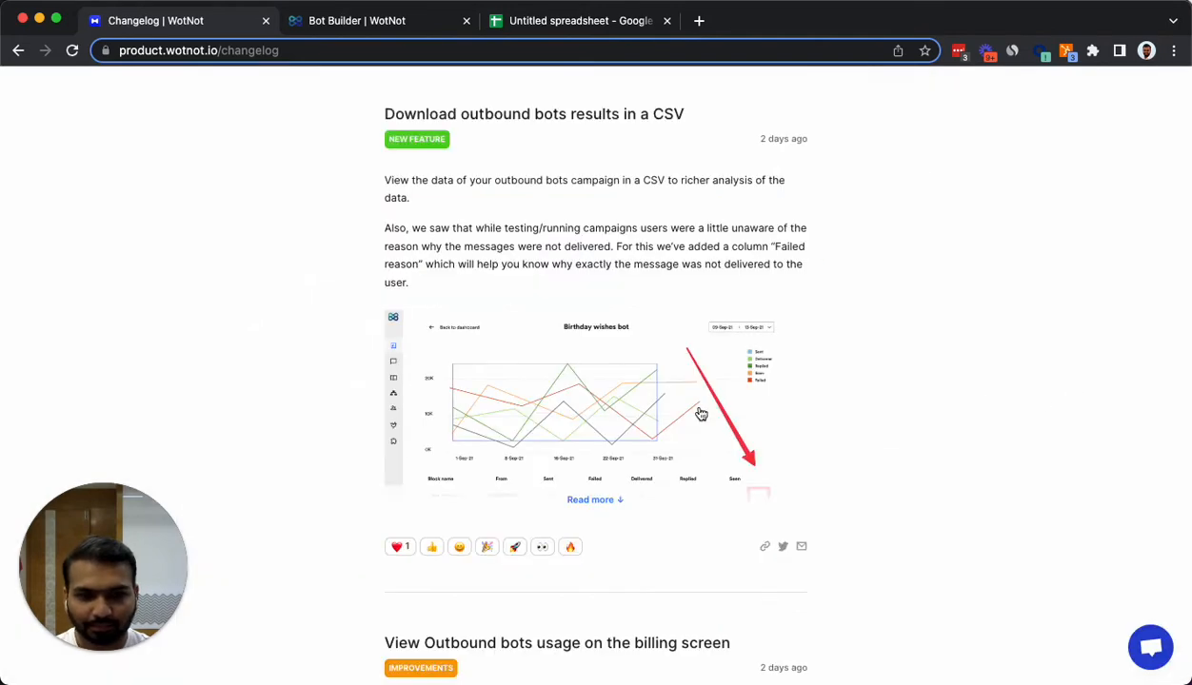
- View the enlarged screenshot of the "View Outbound bots usage on the billing screen" entry and close it
{"action": "scroll", "coordinate": [698, 415], "scroll_direction": "down", "scroll_amount": 5}
{"action": "scroll", "coordinate": [698, 411], "scroll_direction": "down", "scroll_amount": 3}
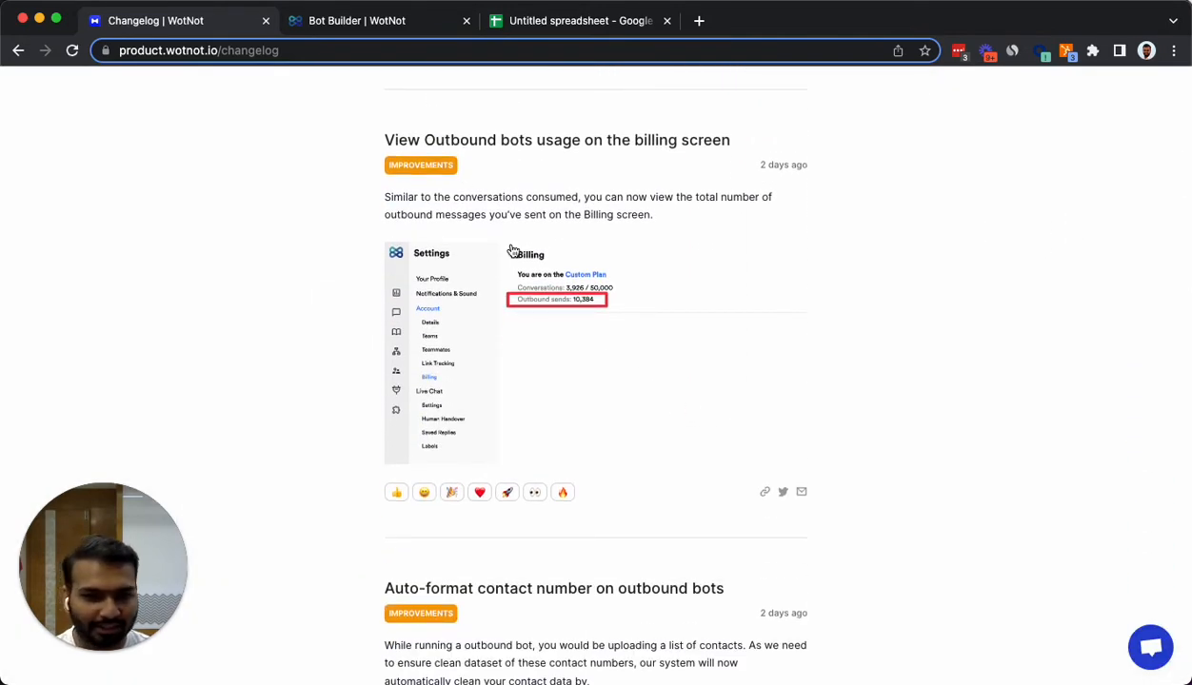
{"action": "left_click", "coordinate": [615, 331]}
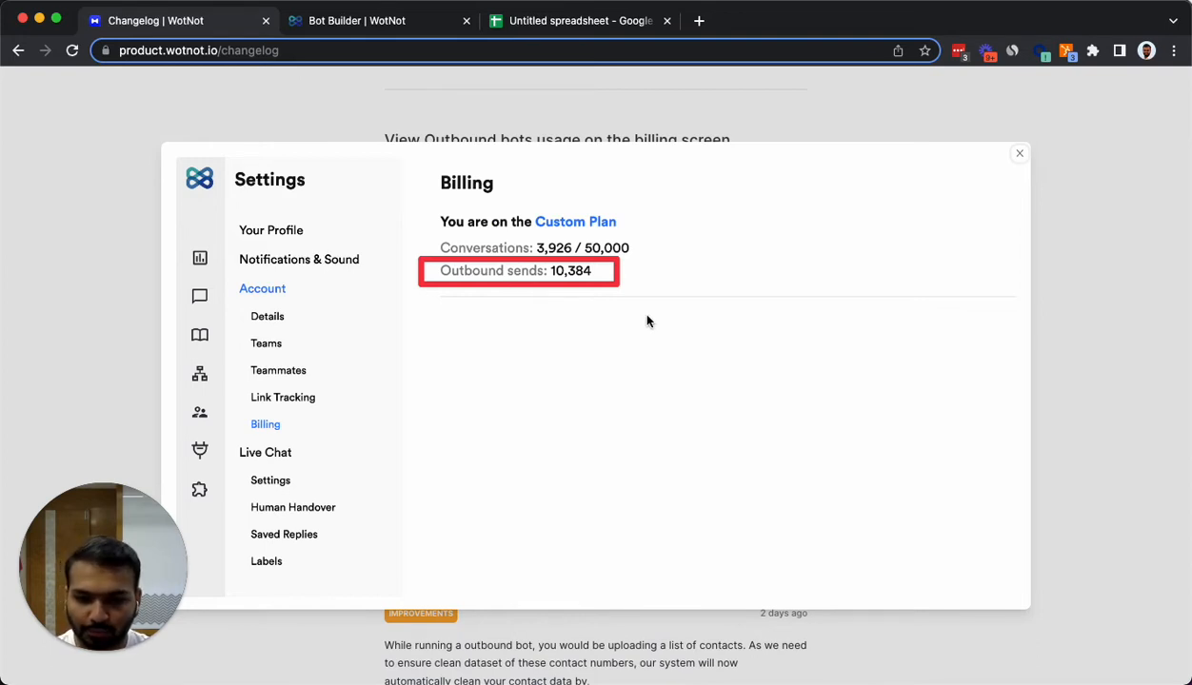
{"action": "left_click", "coordinate": [739, 330]}
- Read the "Auto-format contact number on outbound bots" entry and check the phone column formats in the Google Sheets contact list
{"action": "scroll", "coordinate": [753, 381], "scroll_direction": "down", "scroll_amount": 5}
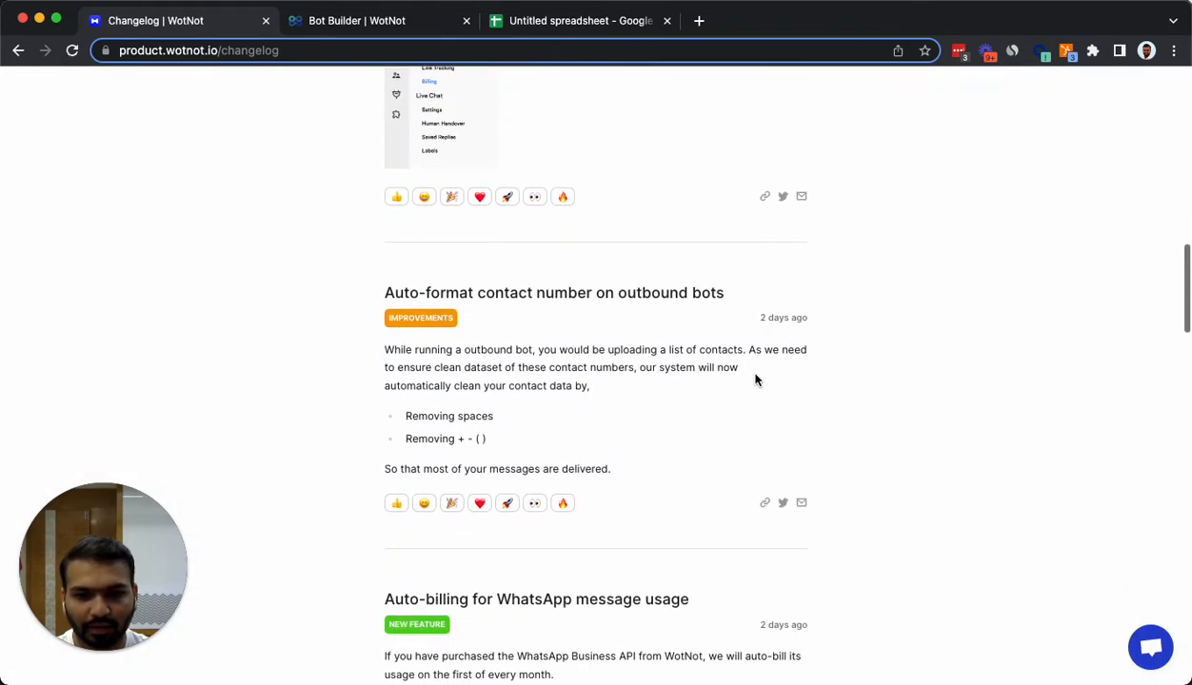
{"action": "scroll", "coordinate": [755, 379], "scroll_direction": "down", "scroll_amount": 2}
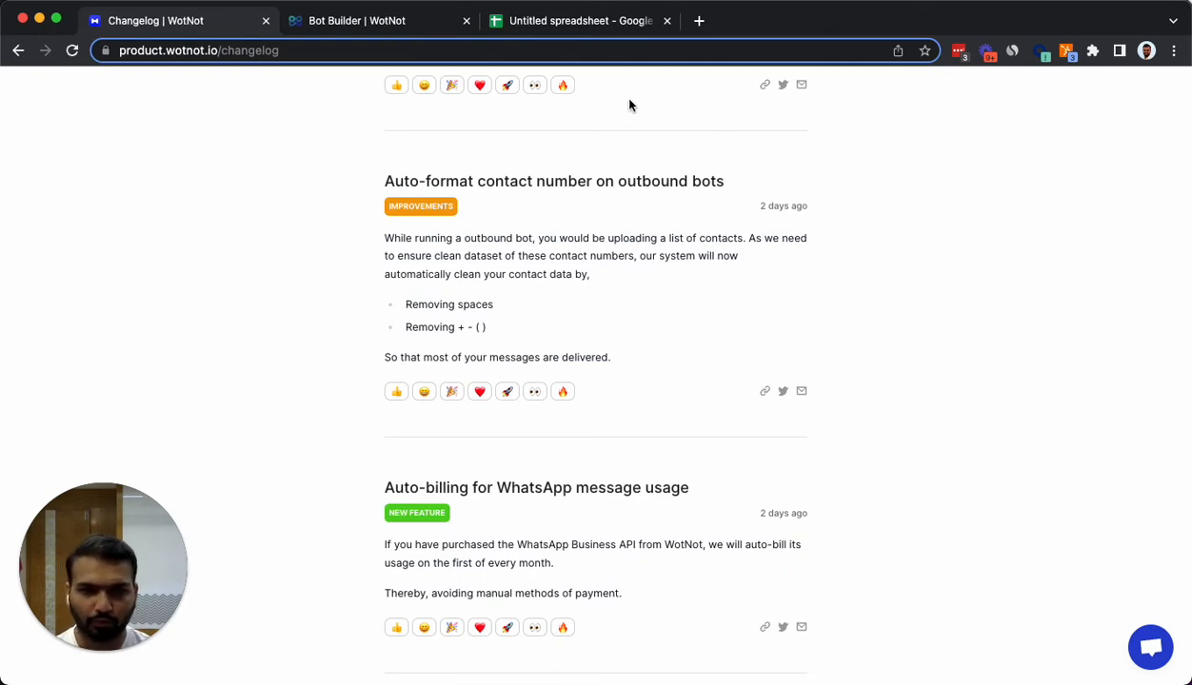
{"action": "left_click", "coordinate": [576, 21]}
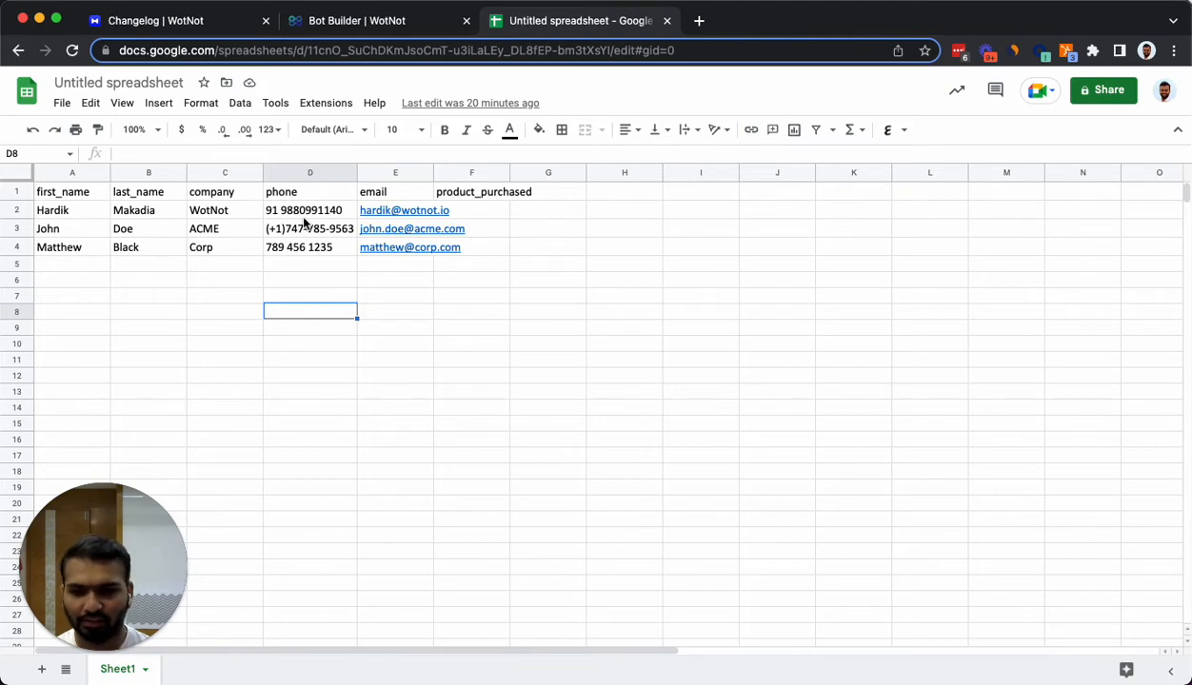
{"action": "left_click", "coordinate": [197, 26]}
- Read the WhatsApp auto-billing and "Jump to" support entries in the changelog, enlarging the "Jump to" screenshot and closing it
{"action": "scroll", "coordinate": [702, 401], "scroll_direction": "down", "scroll_amount": 5}
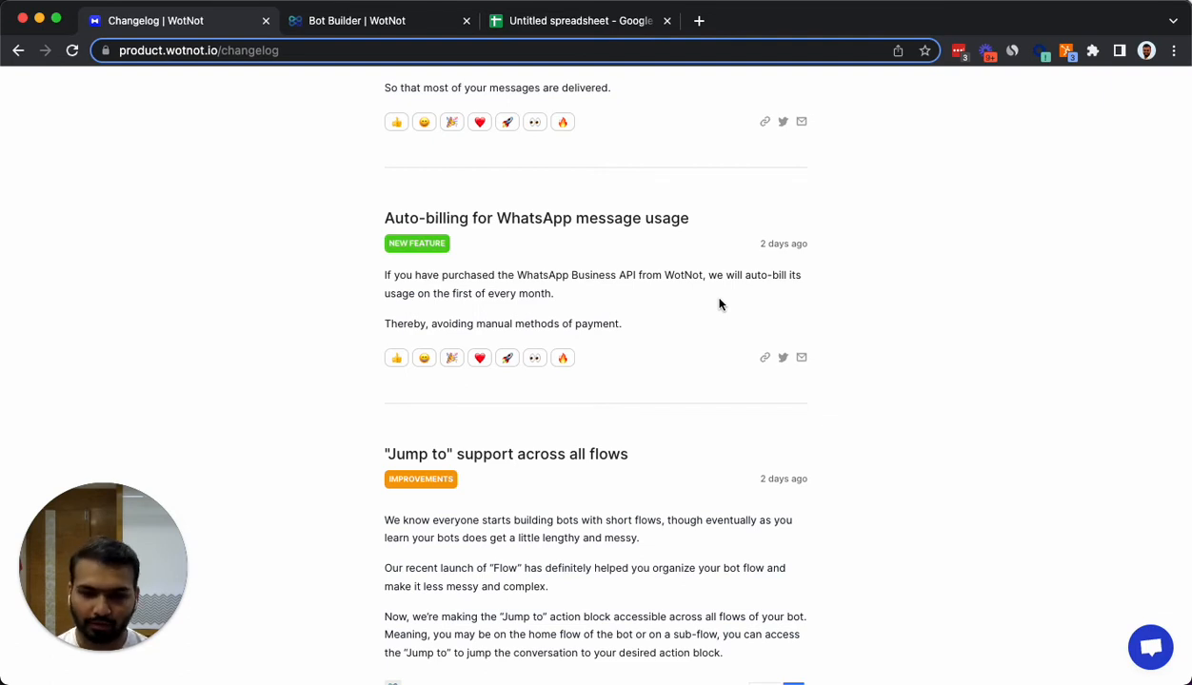
{"action": "scroll", "coordinate": [718, 304], "scroll_direction": "down", "scroll_amount": 5}
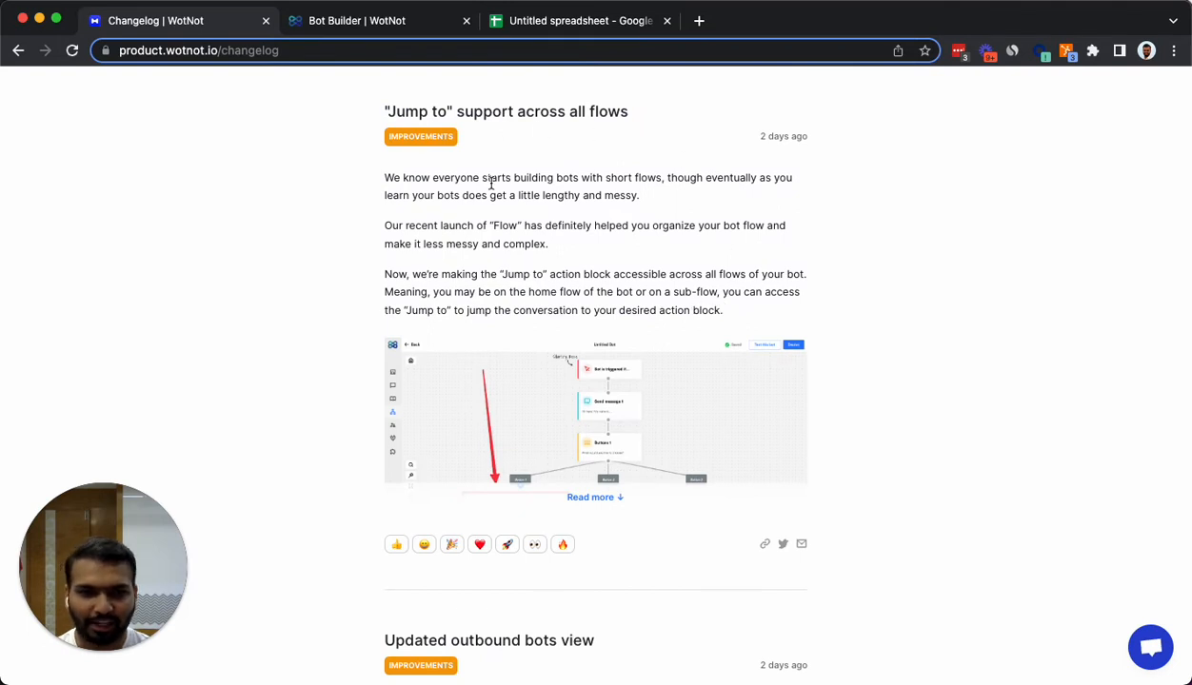
{"action": "left_click", "coordinate": [573, 384]}
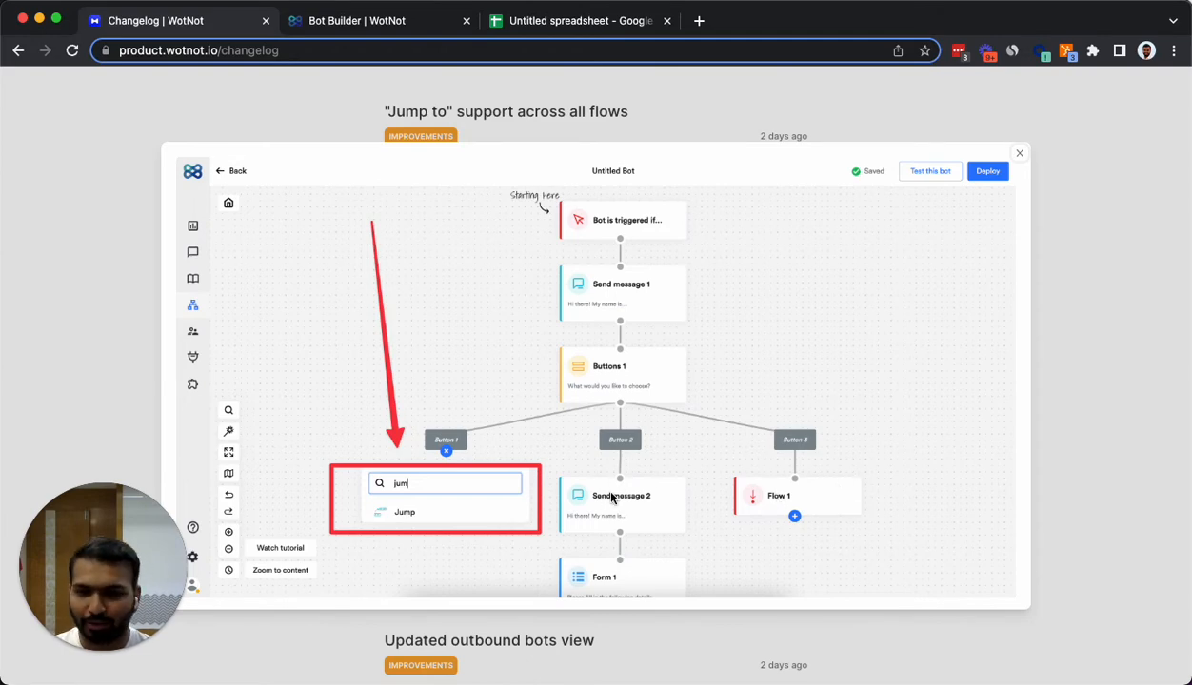
{"action": "left_click", "coordinate": [854, 464]}
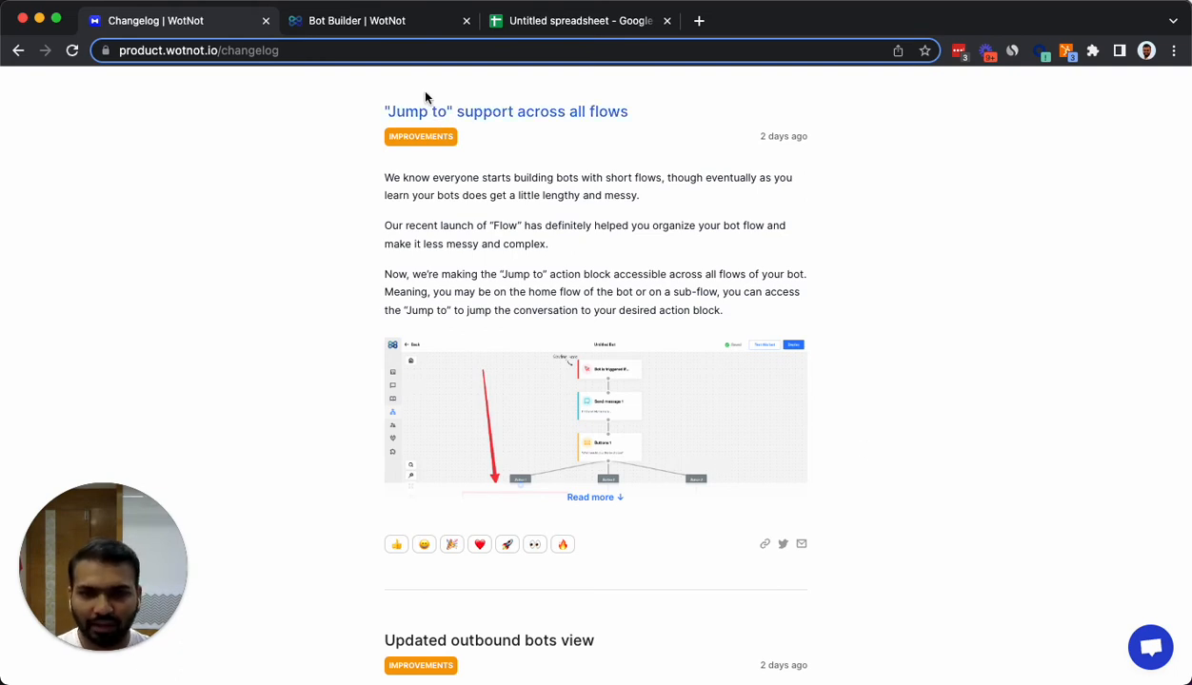
- Switch to WotNot's Bot Builder and open the Demo bot from the inbound bots
{"action": "left_click", "coordinate": [375, 21]}
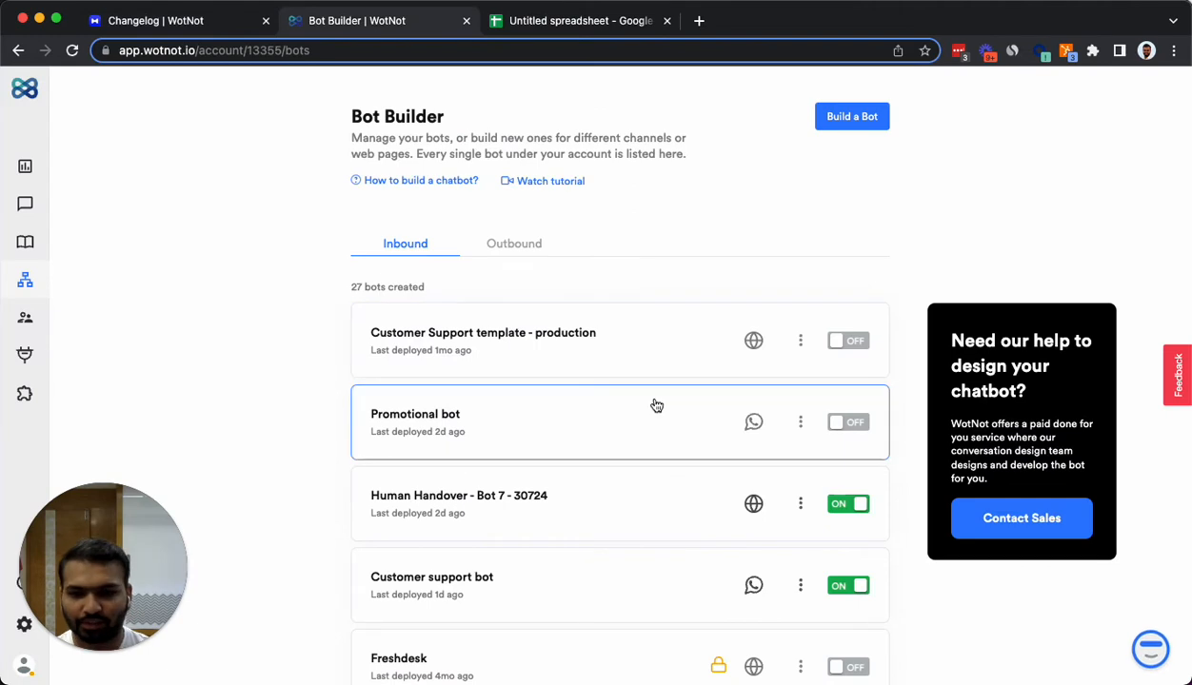
{"action": "scroll", "coordinate": [653, 406], "scroll_direction": "down", "scroll_amount": 3}
{"action": "left_click", "coordinate": [580, 454]}
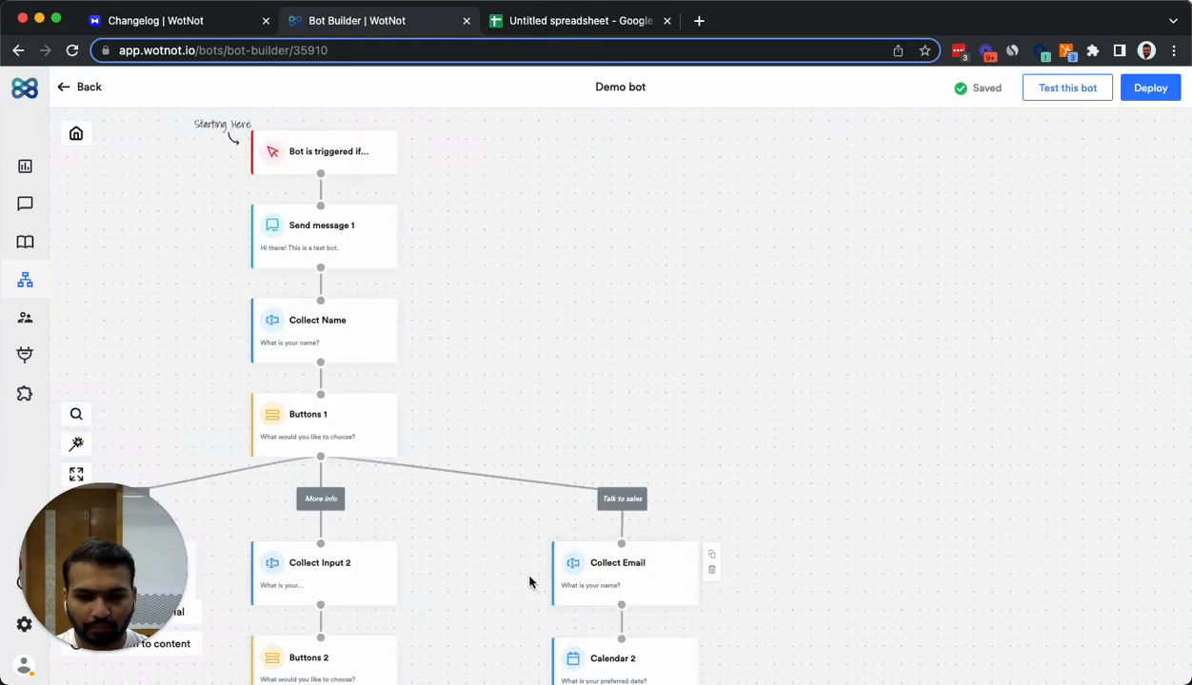
- Connect the Send message 4 block directly to the Collect Email block, and remove that connector
{"action": "left_click_drag", "start_coordinate": [527, 577], "coordinate": [809, 328]}
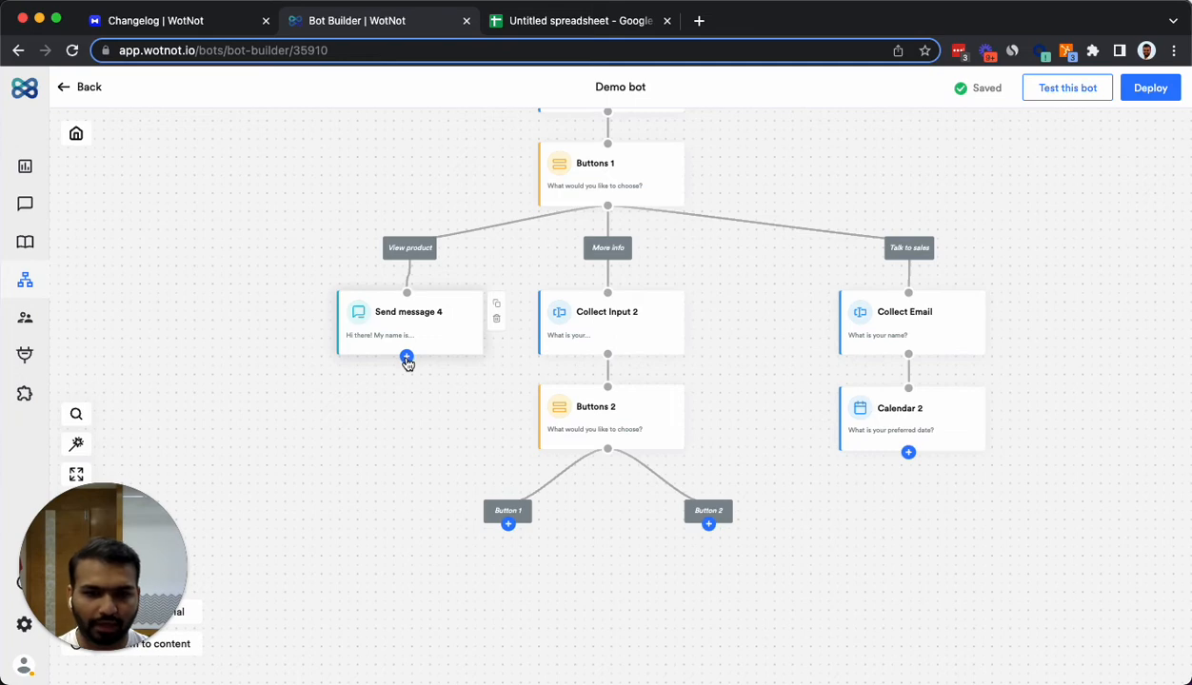
{"action": "left_click_drag", "start_coordinate": [406, 359], "coordinate": [909, 295]}
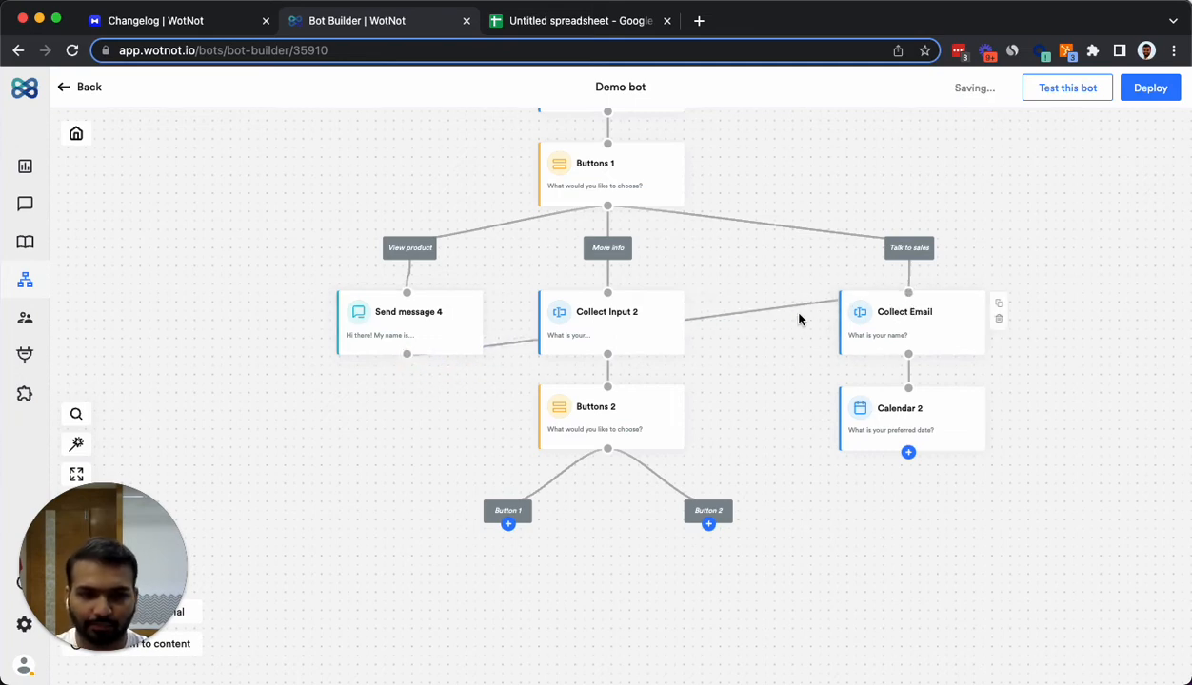
{"action": "left_click", "coordinate": [762, 313]}
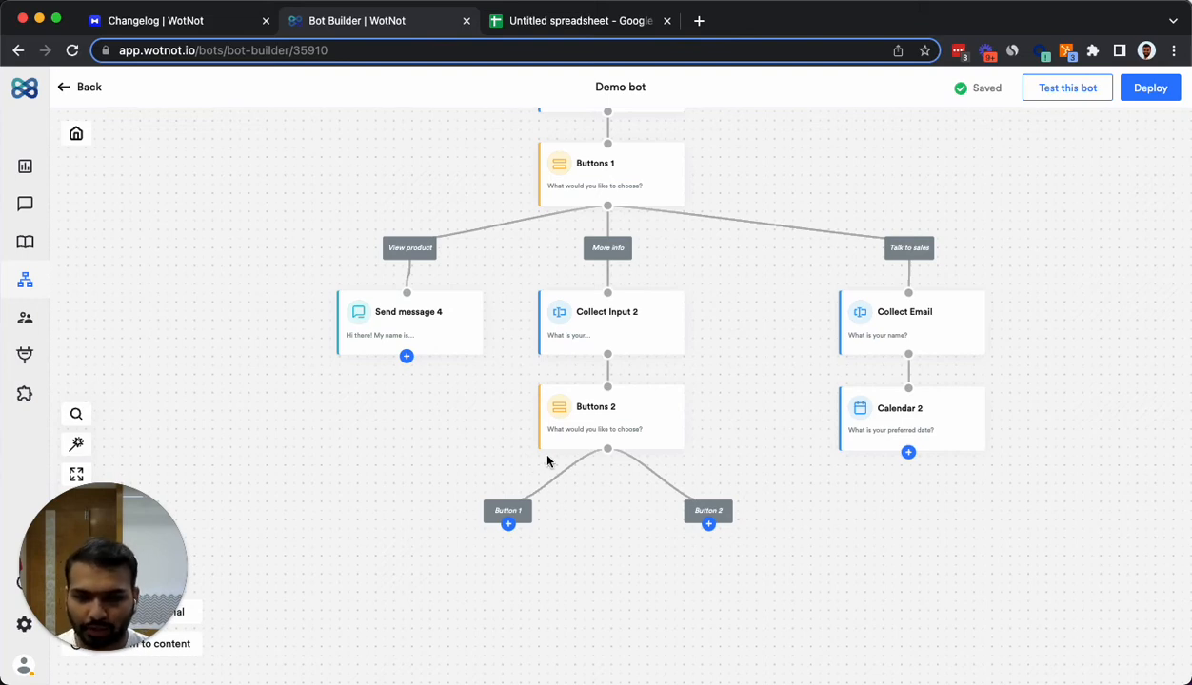
- Add a Jump action block below Send message 4 in the View product branch
{"action": "left_click", "coordinate": [406, 356]}
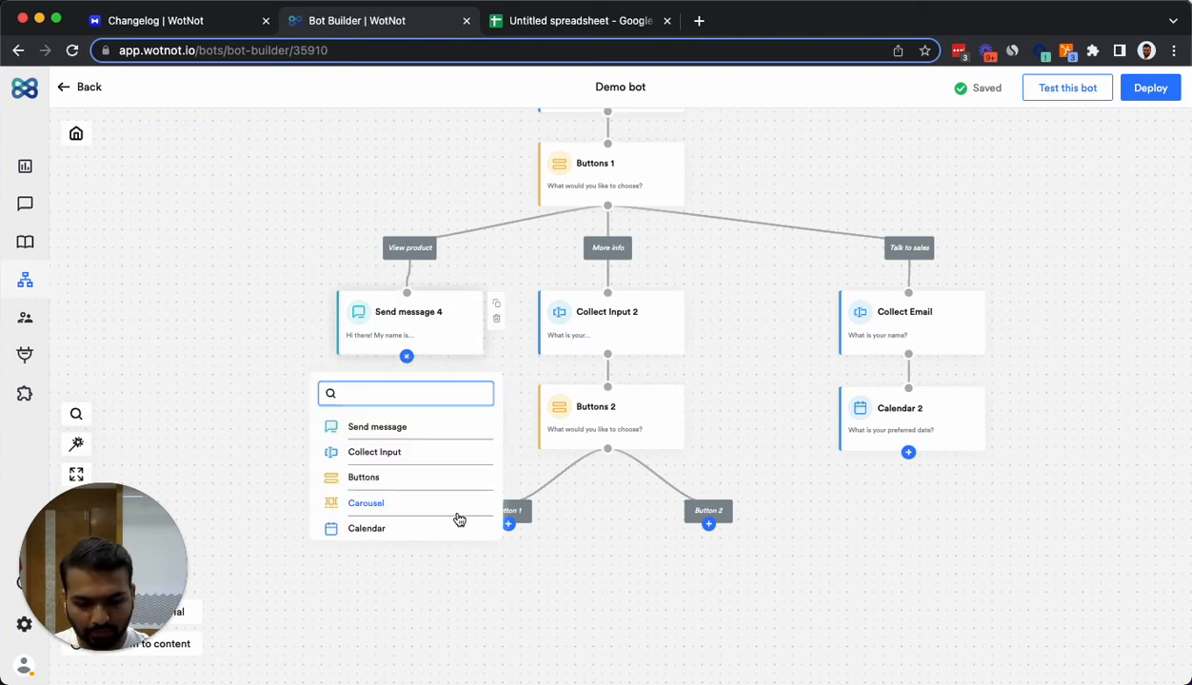
{"action": "type", "text": "jump"}
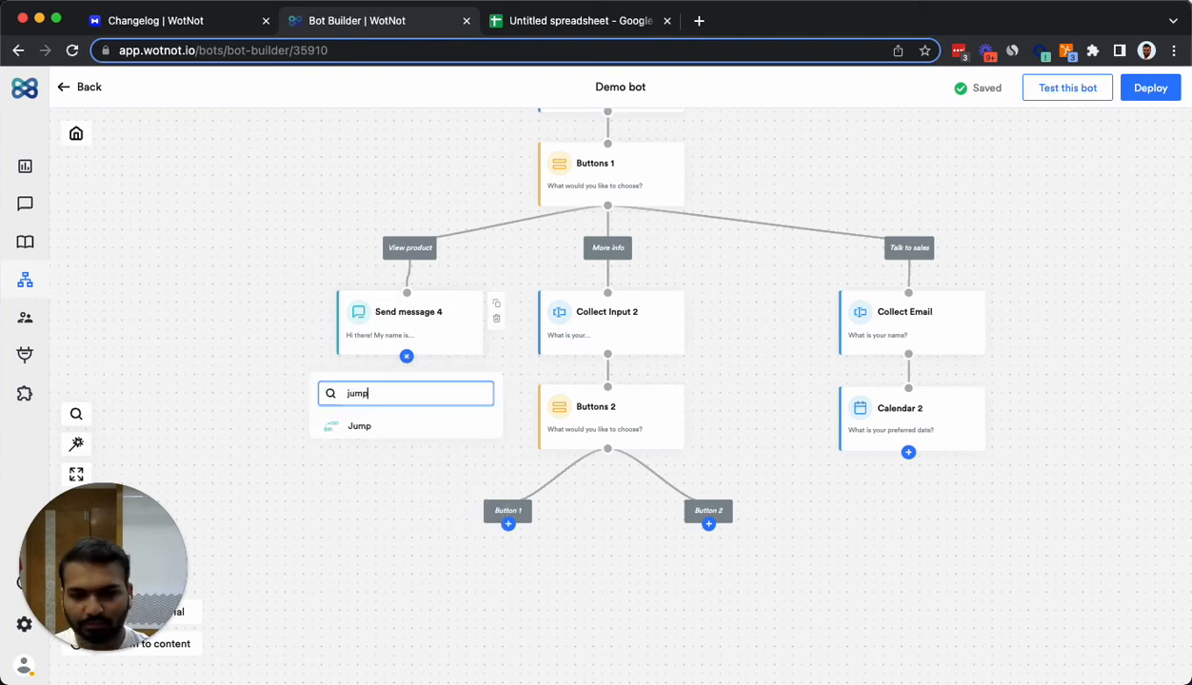
{"action": "left_click", "coordinate": [358, 426]}
- Set the new Jump block's target action block to Collect Email and close its settings
{"action": "left_click", "coordinate": [426, 412]}
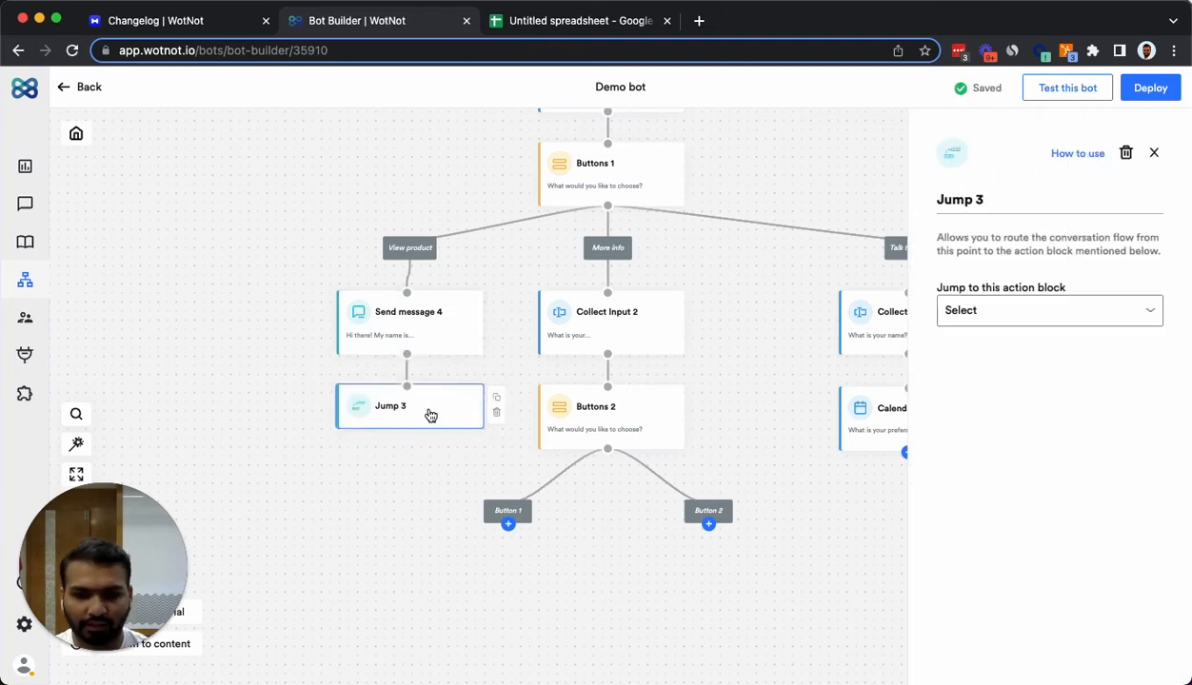
{"action": "left_click", "coordinate": [1092, 314]}
{"action": "type", "text": "coll"}
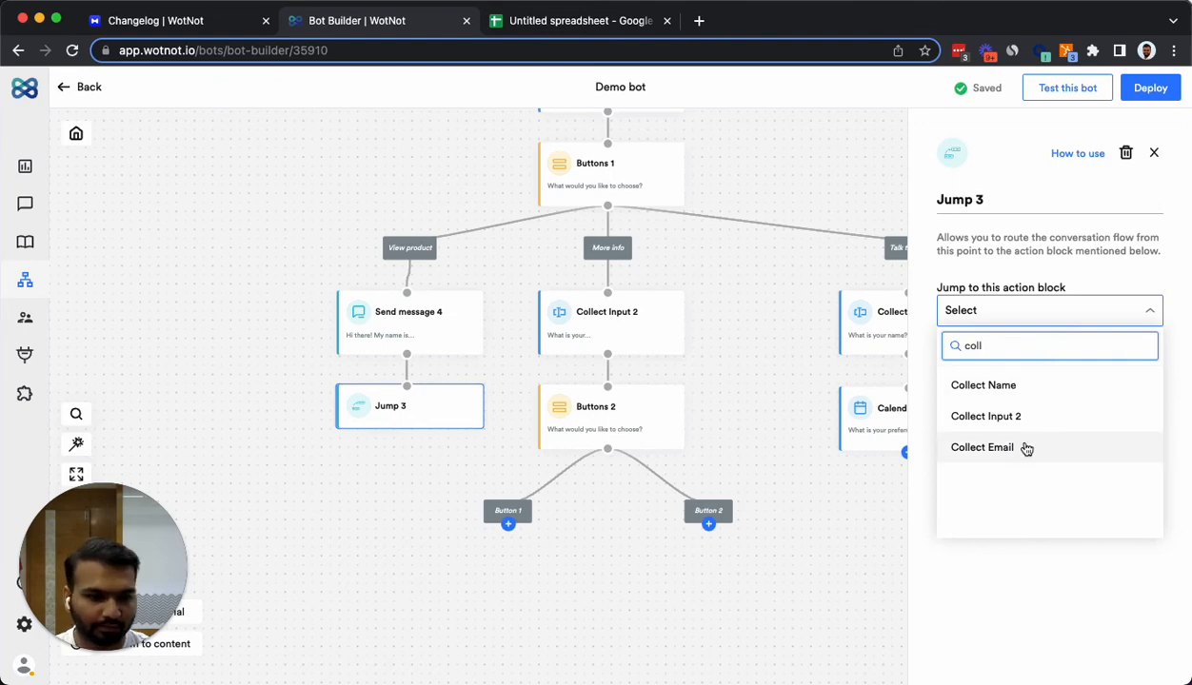
{"action": "left_click", "coordinate": [981, 448]}
{"action": "left_click", "coordinate": [711, 377]}
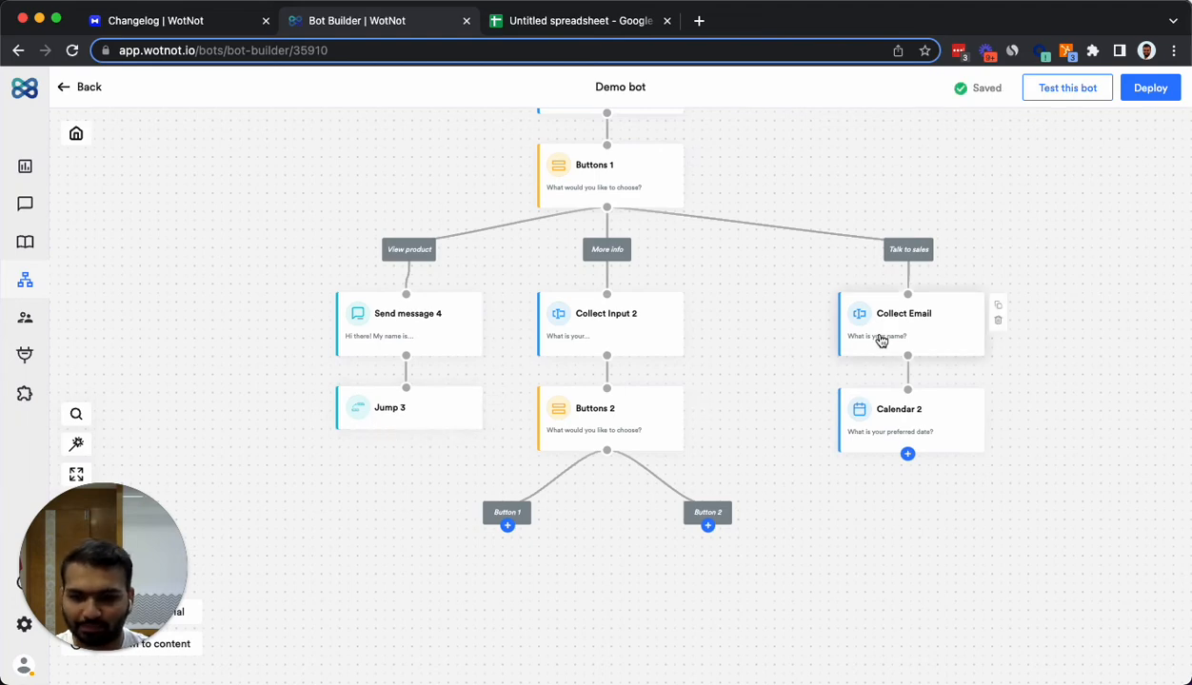
- Return to the changelog and read the "Updated outbound bots view" entry
{"action": "left_click", "coordinate": [200, 21]}
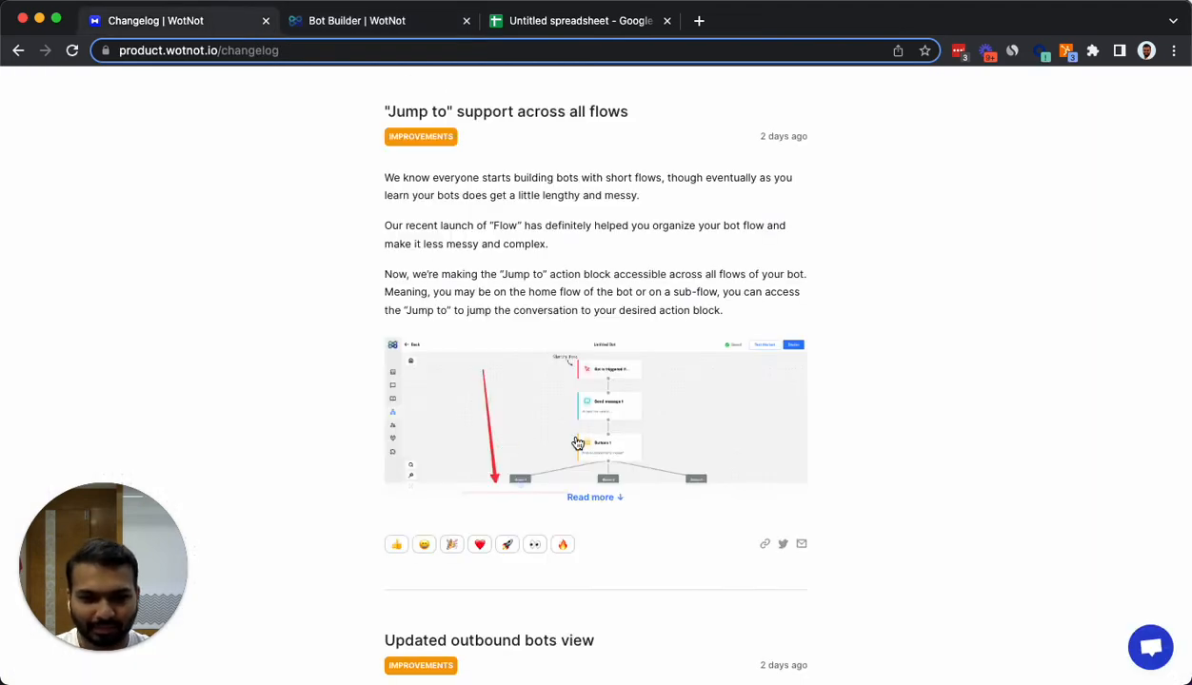
{"action": "scroll", "coordinate": [841, 437], "scroll_direction": "down", "scroll_amount": 4}
{"action": "scroll", "coordinate": [842, 437], "scroll_direction": "down", "scroll_amount": 2}
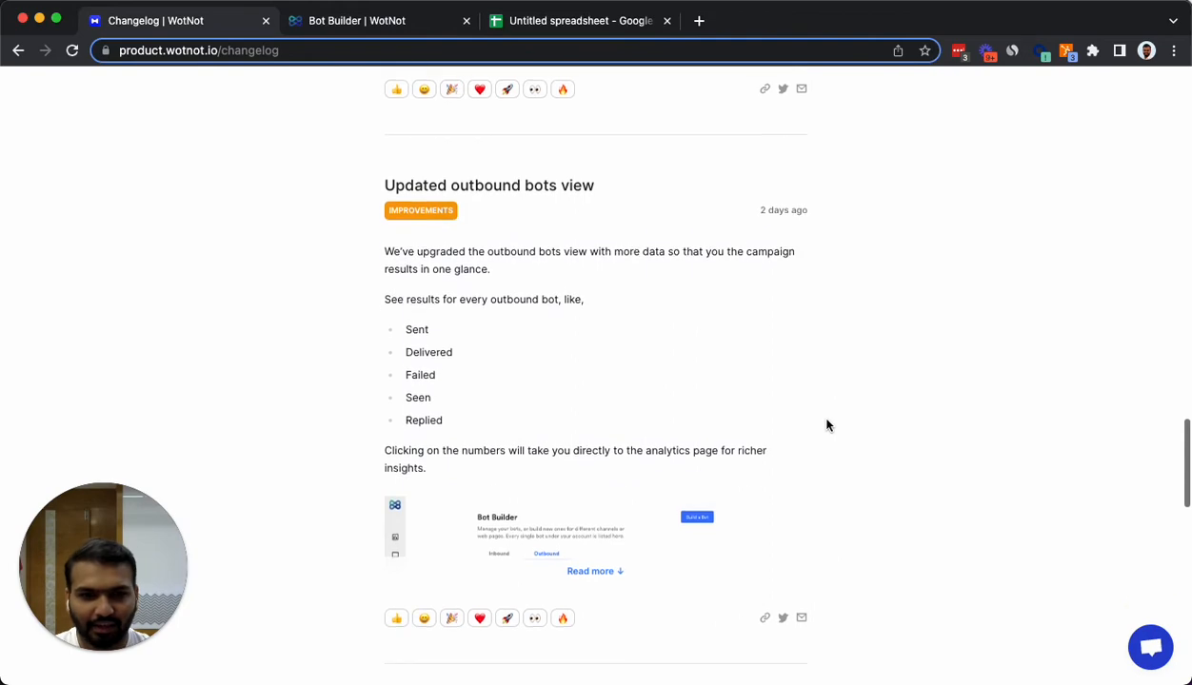
- Leave the Demo bot in Bot Builder and examine the campaign results listed for the outbound bots
{"action": "left_click", "coordinate": [355, 23]}
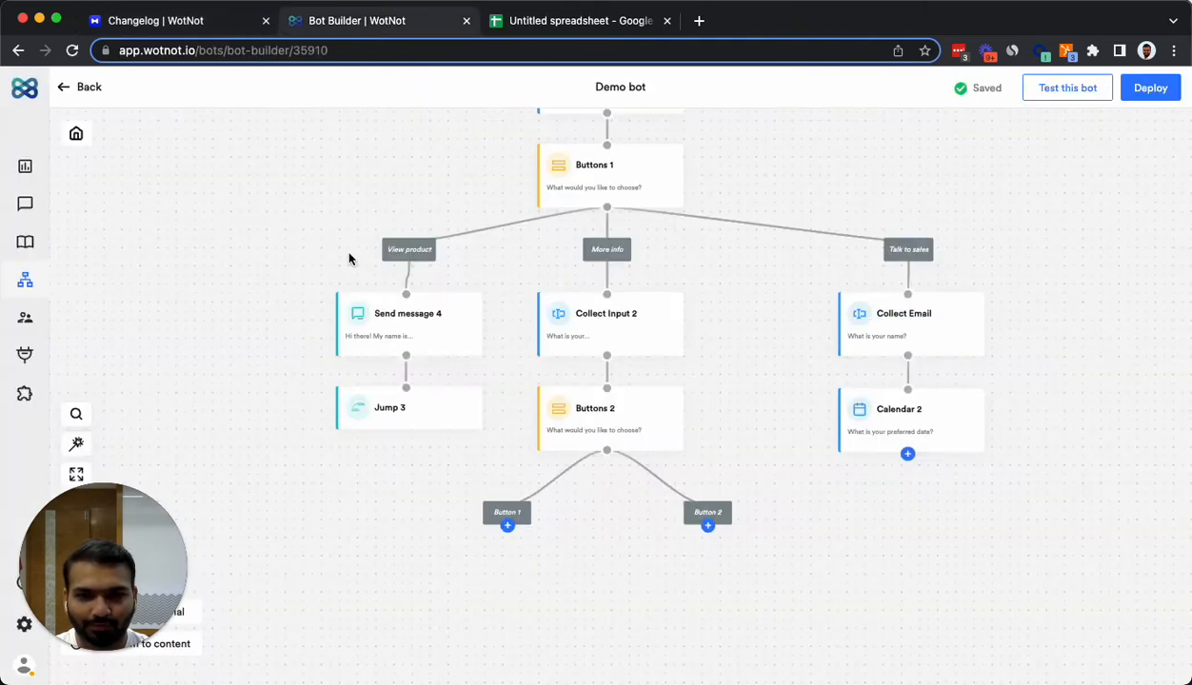
{"action": "left_click", "coordinate": [85, 95]}
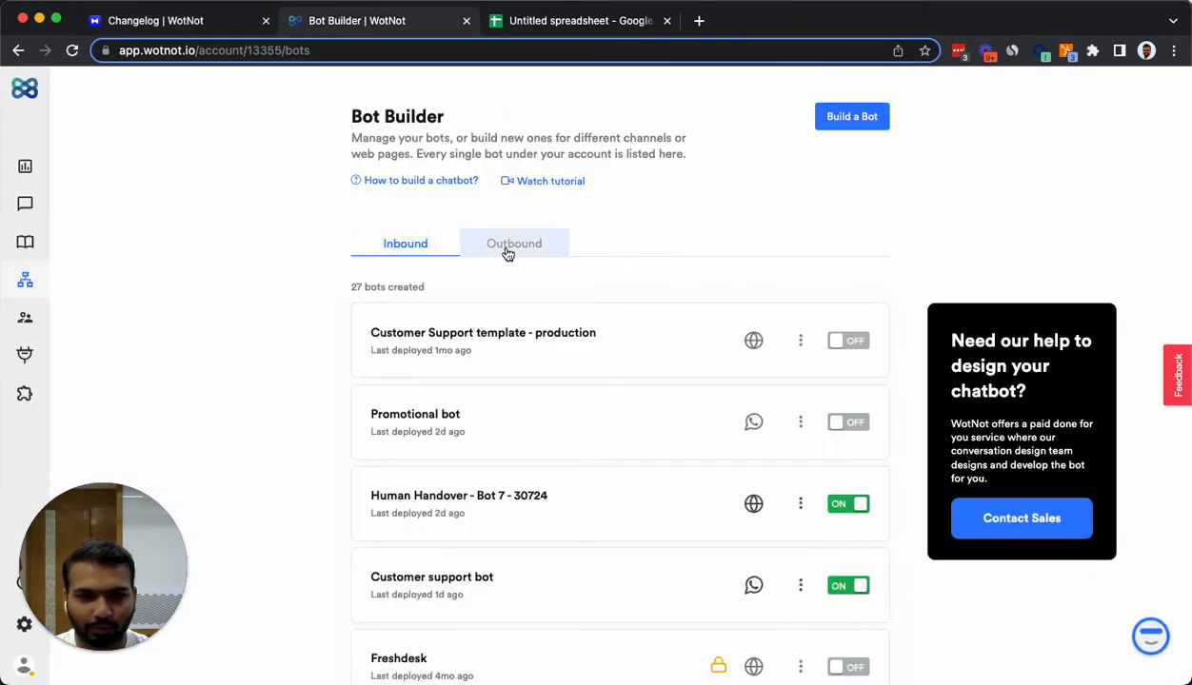
{"action": "left_click", "coordinate": [507, 251]}
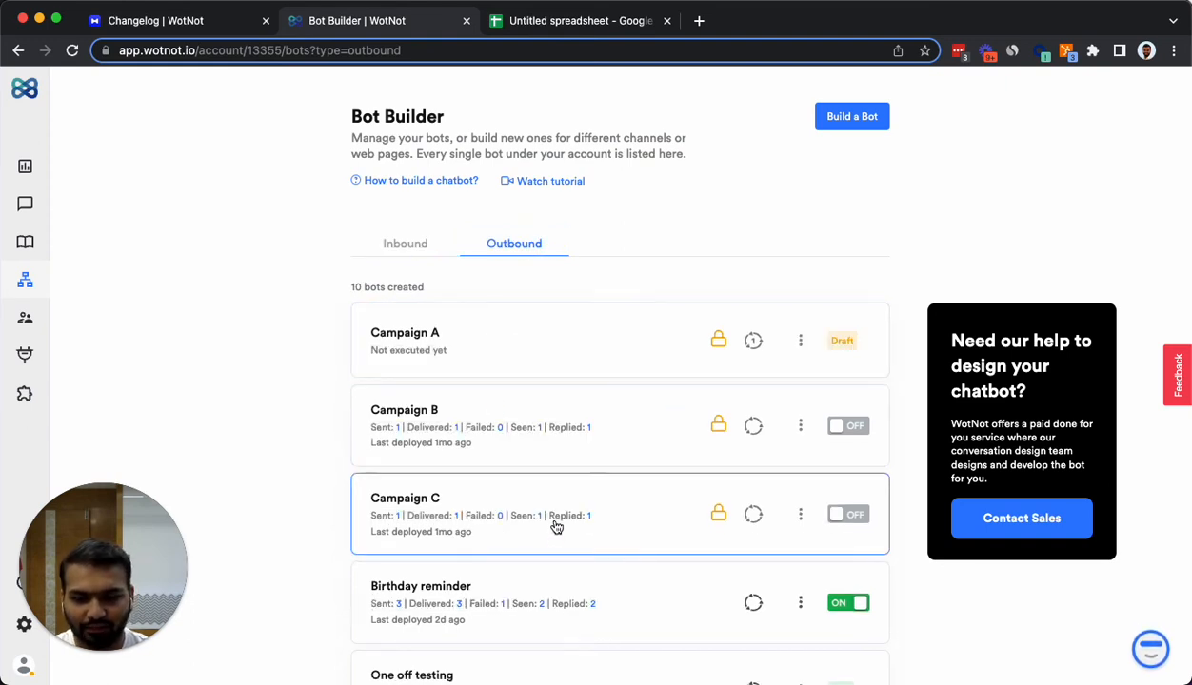
{"action": "scroll", "coordinate": [514, 528], "scroll_direction": "down", "scroll_amount": 1}
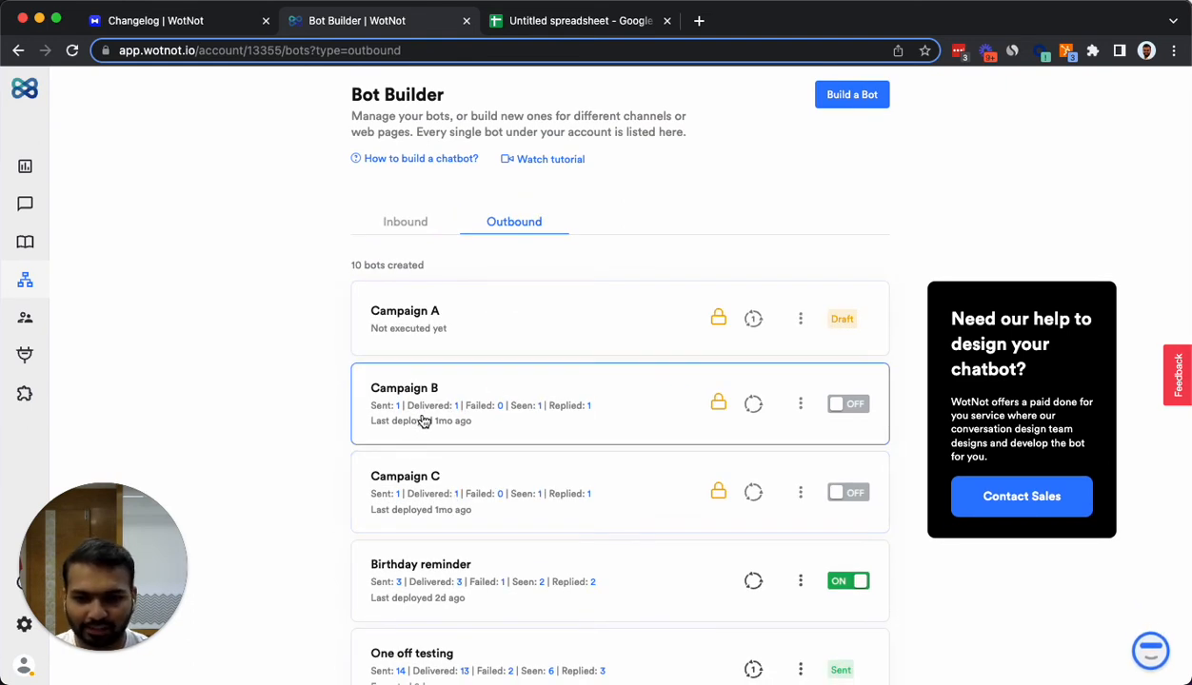
{"action": "scroll", "coordinate": [405, 418], "scroll_direction": "down", "scroll_amount": 2}
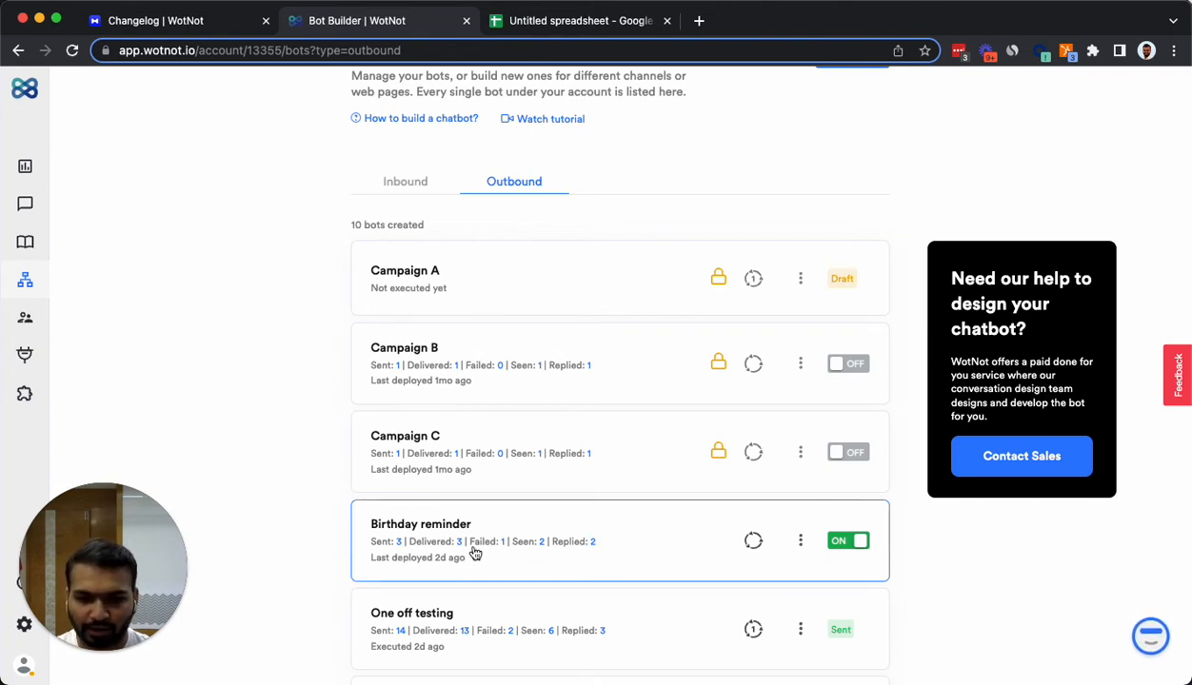
- Open the Birthday reminder bot's analytics from its sent count and set the date range's start to 01-Jul-22
{"action": "left_click", "coordinate": [399, 546]}
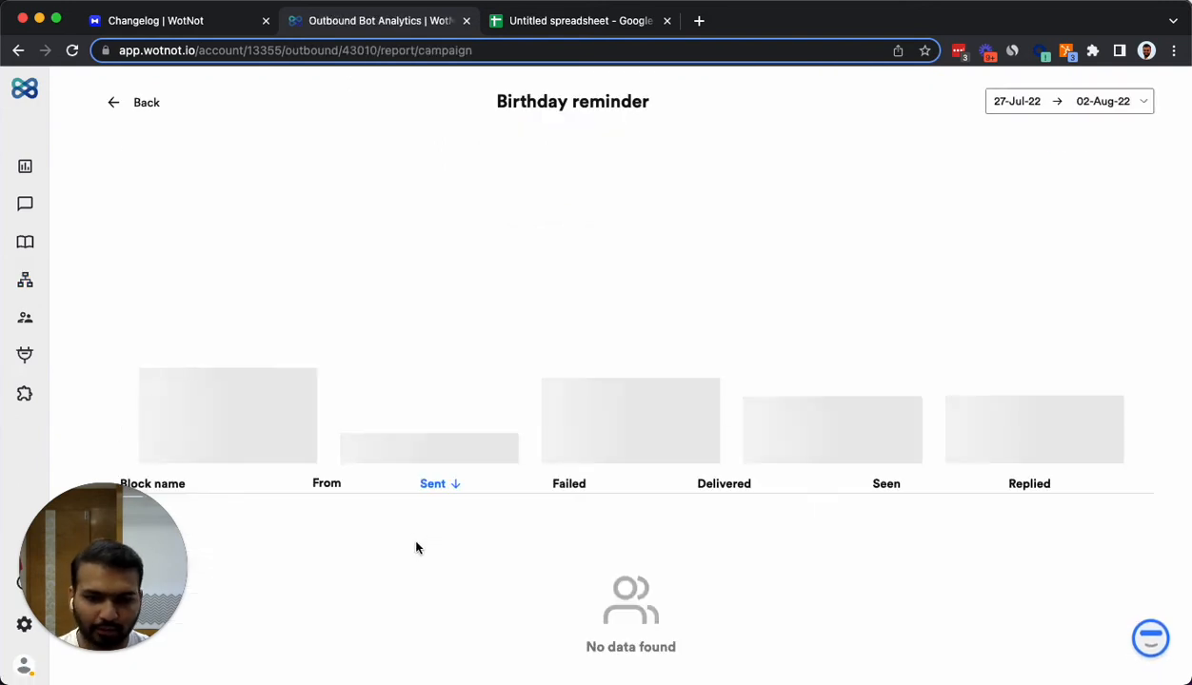
{"action": "left_click", "coordinate": [994, 101]}
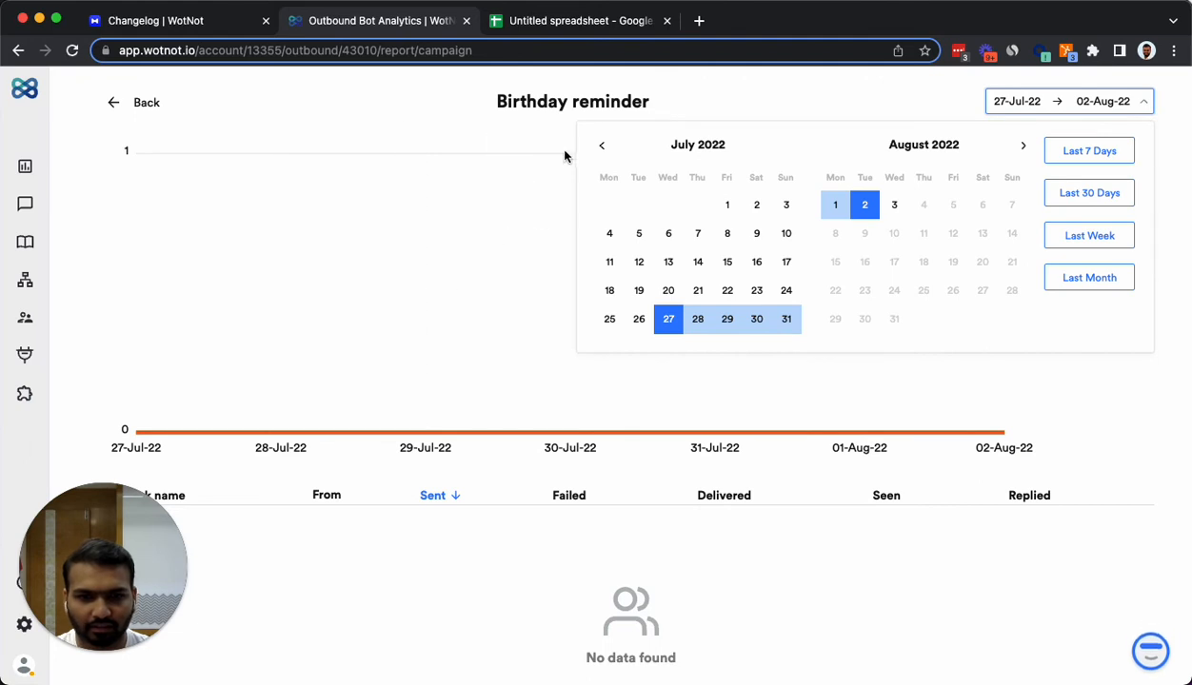
{"action": "left_click", "coordinate": [727, 206]}
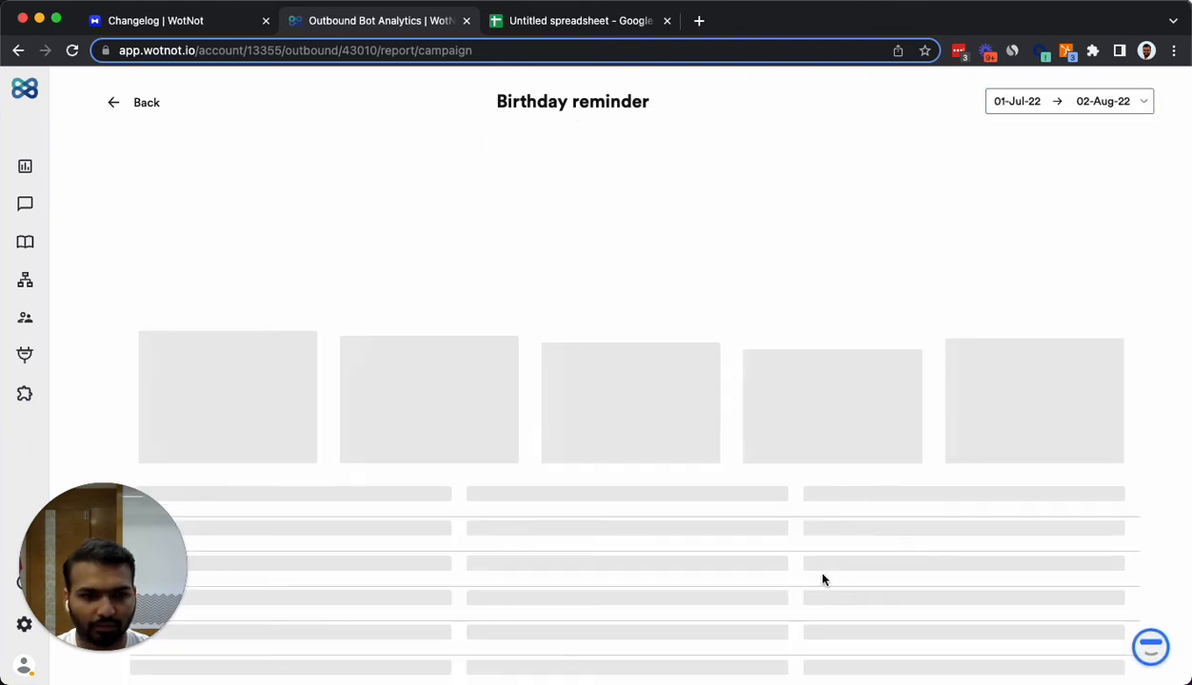
- Review the Birthday reminder bot's per-block results and read the changelog entries on dynamic rendering and the "Running" status
{"action": "scroll", "coordinate": [958, 537], "scroll_direction": "down", "scroll_amount": 5}
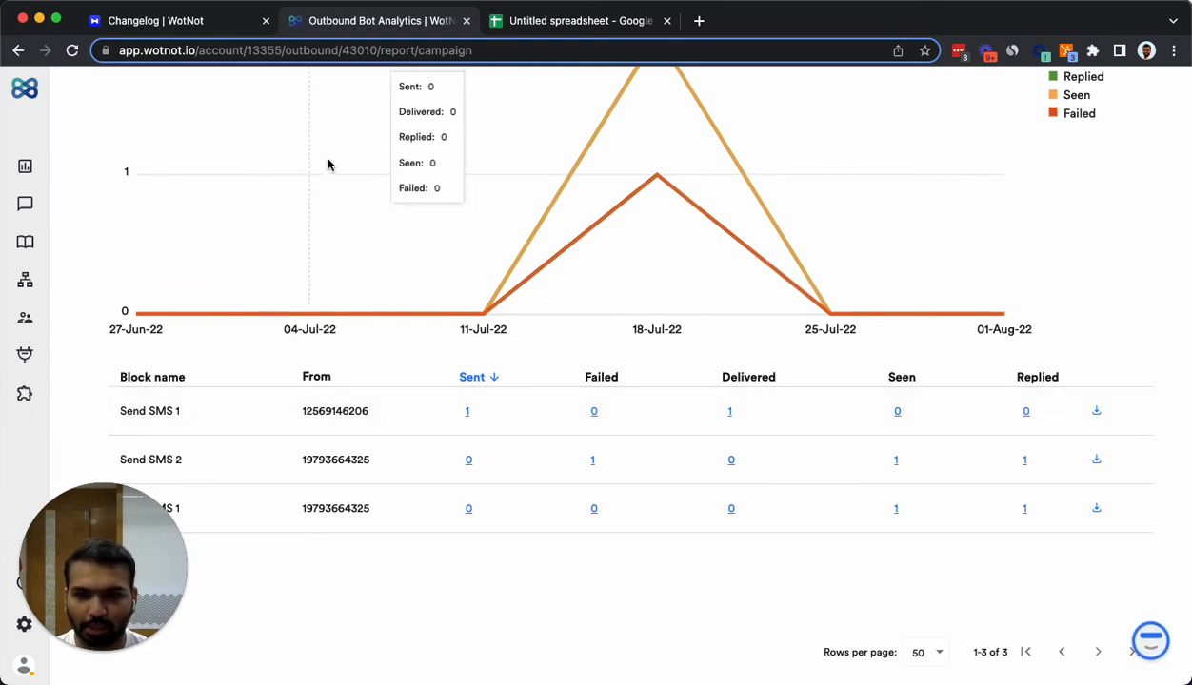
{"action": "left_click", "coordinate": [194, 27]}
{"action": "scroll", "coordinate": [461, 386], "scroll_direction": "down", "scroll_amount": 6}
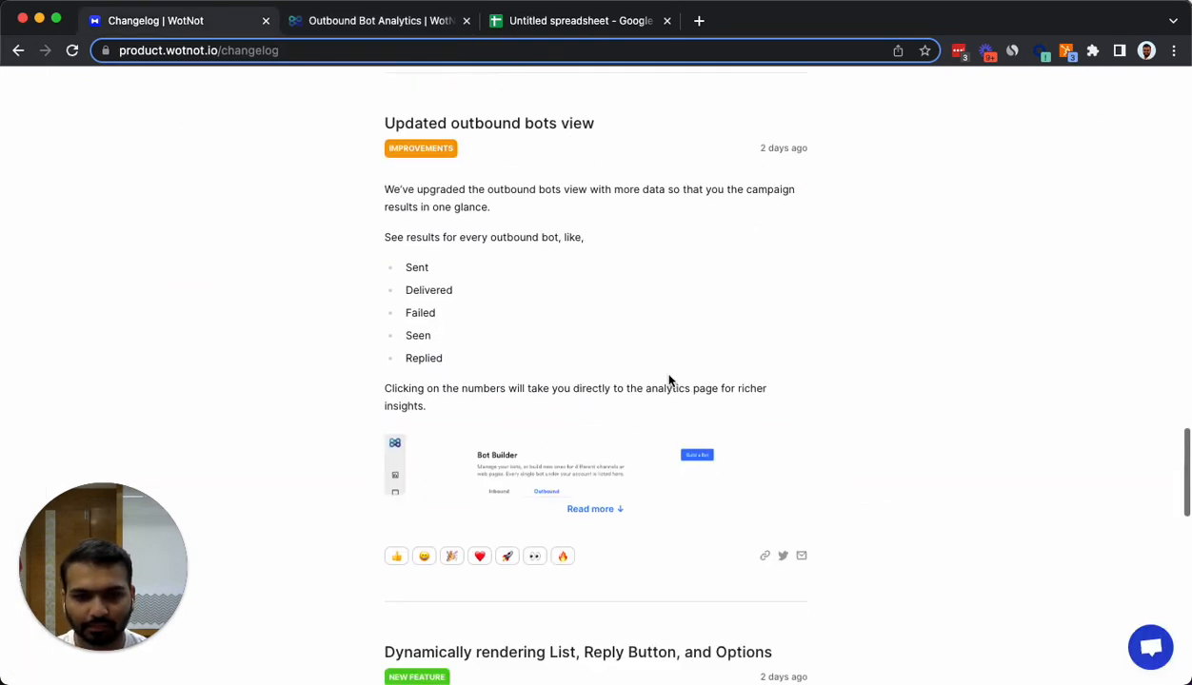
{"action": "scroll", "coordinate": [669, 379], "scroll_direction": "down", "scroll_amount": 2}
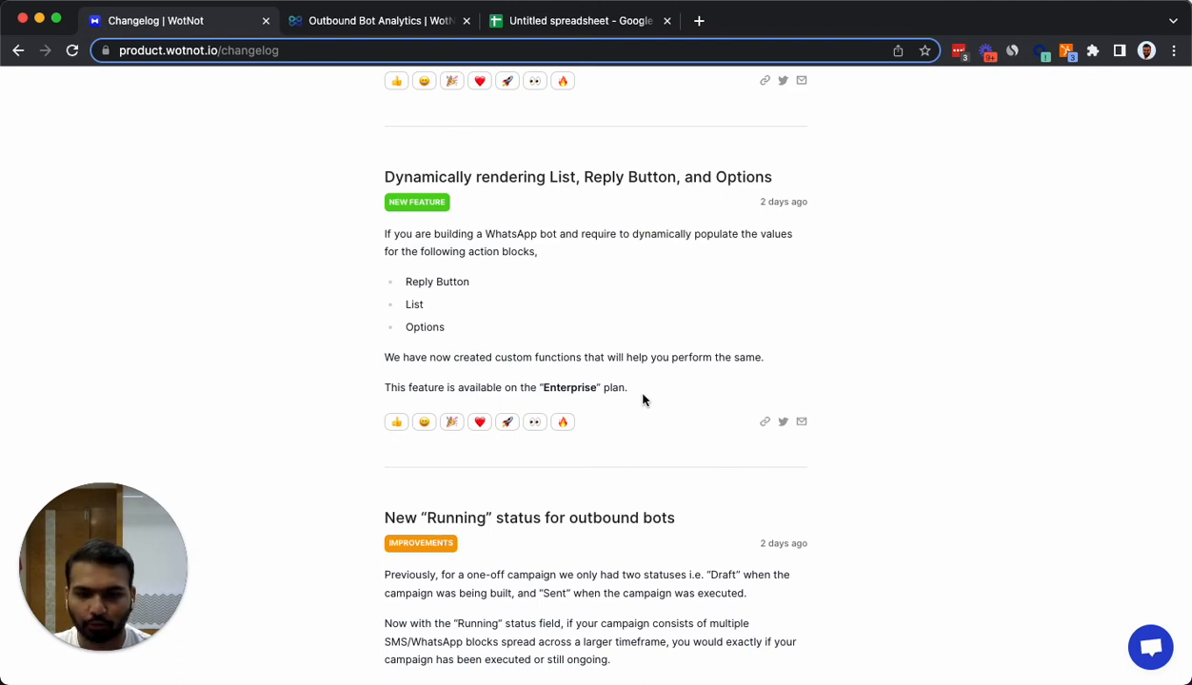
{"action": "scroll", "coordinate": [638, 400], "scroll_direction": "down", "scroll_amount": 5}
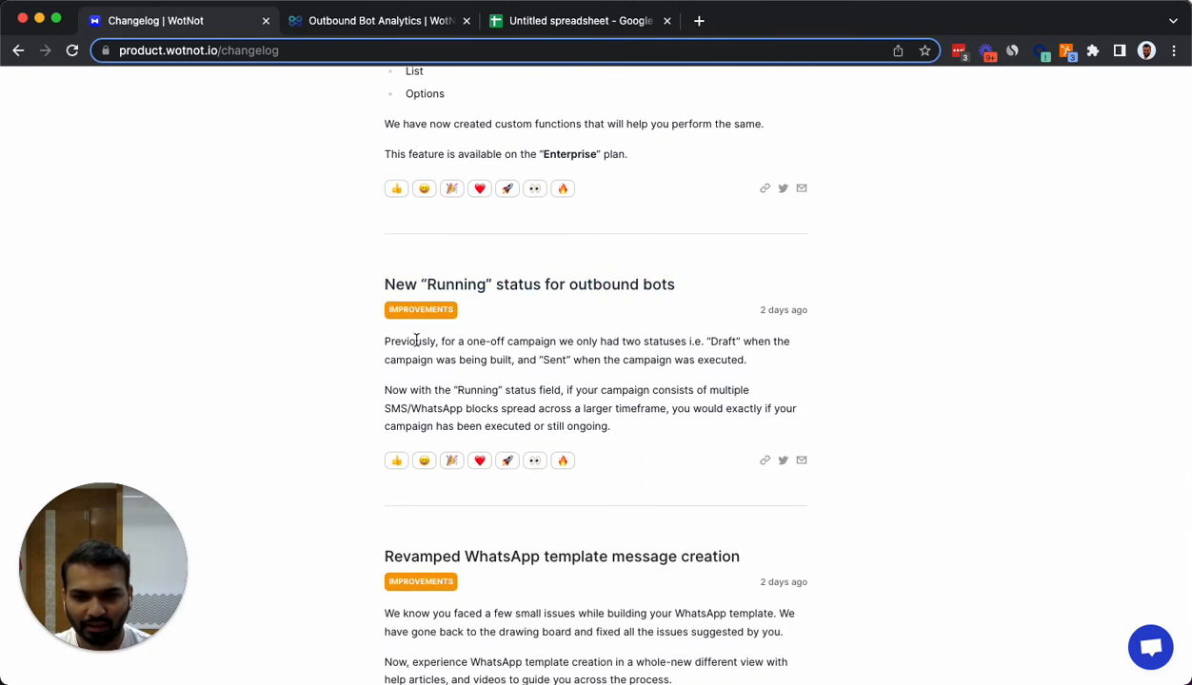
- Leave the Birthday reminder analytics for the outbound bots list in WotNot and examine the campaign status labels, including Running
{"action": "left_click", "coordinate": [376, 21]}
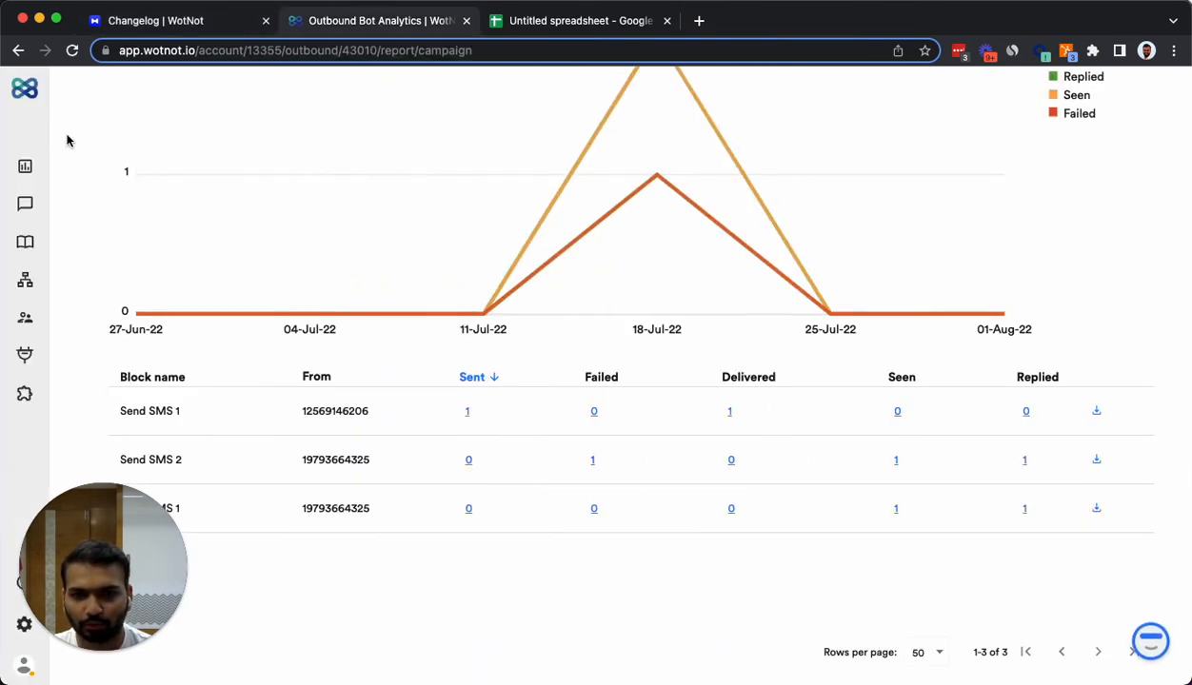
{"action": "left_click", "coordinate": [115, 103]}
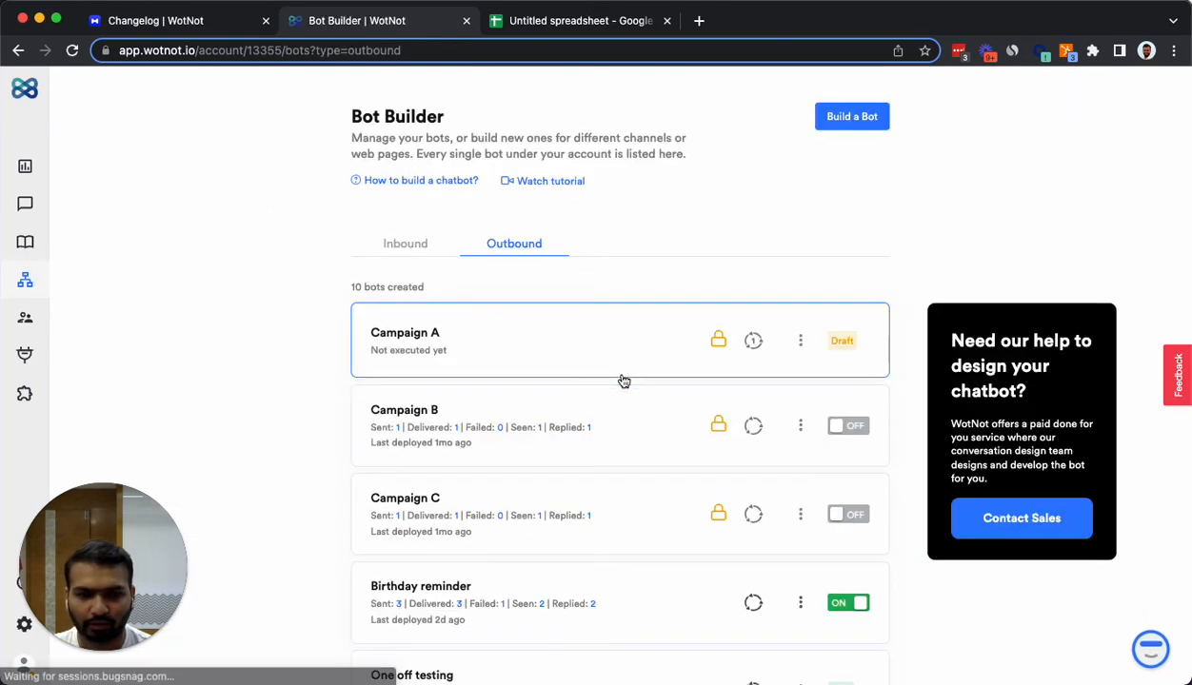
{"action": "scroll", "coordinate": [622, 381], "scroll_direction": "down", "scroll_amount": 3}
{"action": "scroll", "coordinate": [624, 381], "scroll_direction": "down", "scroll_amount": 4}
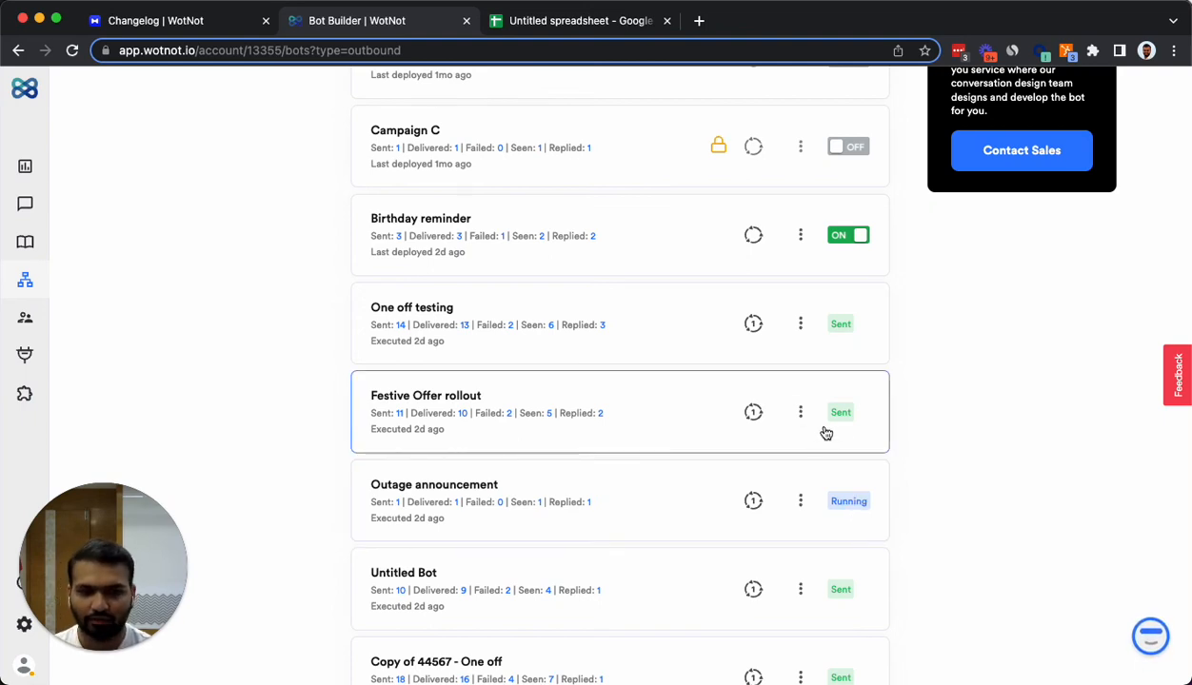
- Read the changelog's "Revamped WhatsApp template message creation" entry and open a blank template form under WotNot's WhatsApp channel
{"action": "left_click", "coordinate": [170, 27]}
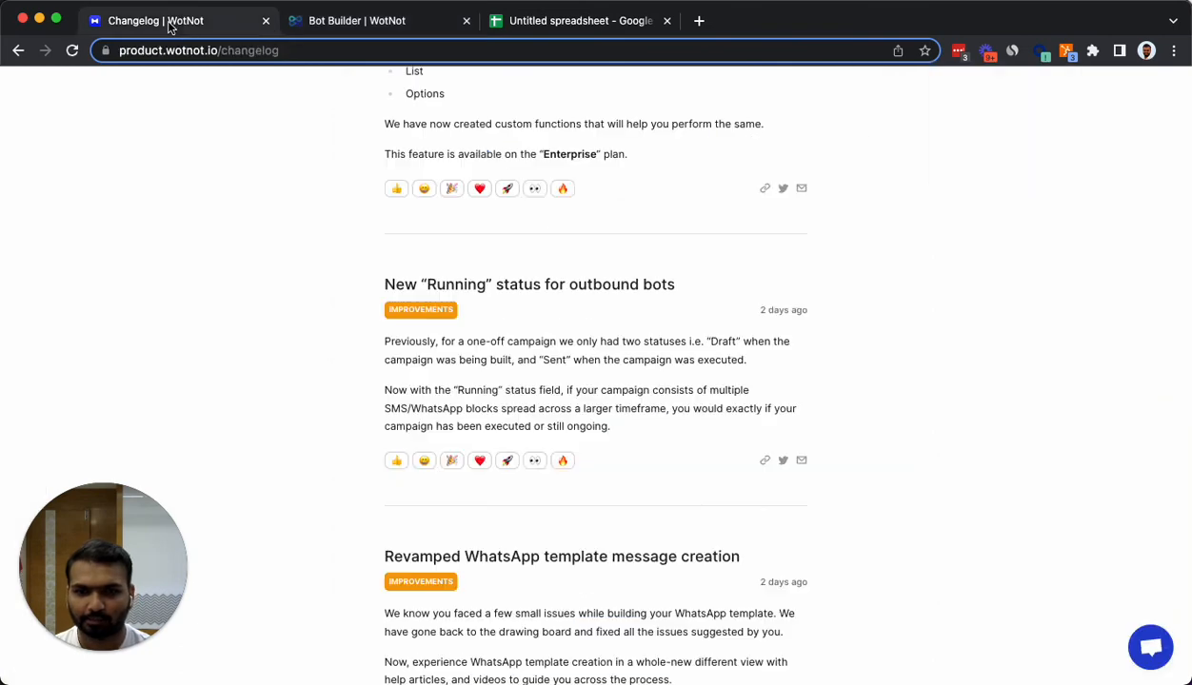
{"action": "scroll", "coordinate": [738, 567], "scroll_direction": "down", "scroll_amount": 4}
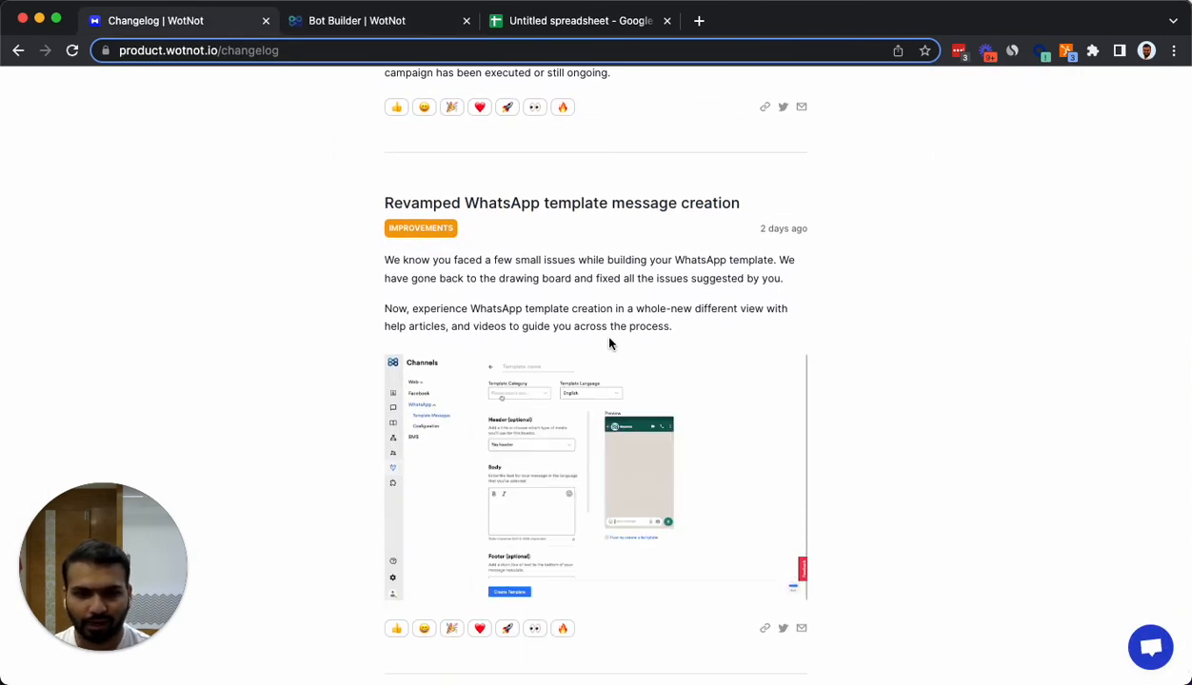
{"action": "left_click", "coordinate": [360, 23]}
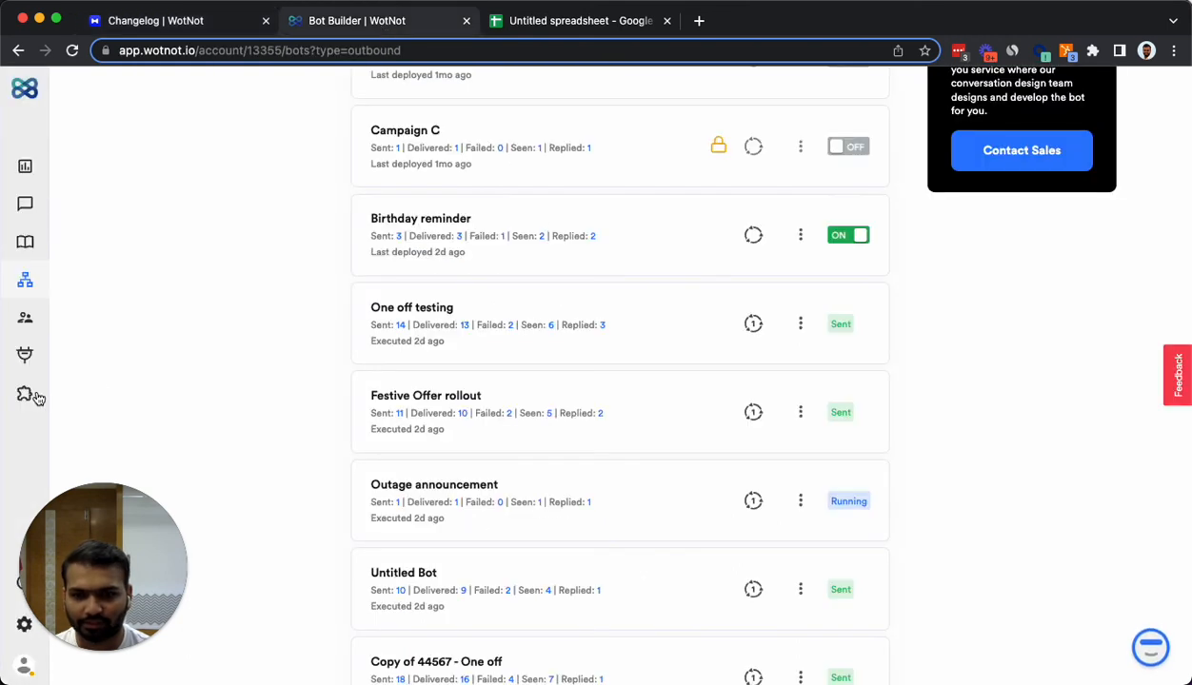
{"action": "left_click", "coordinate": [25, 354]}
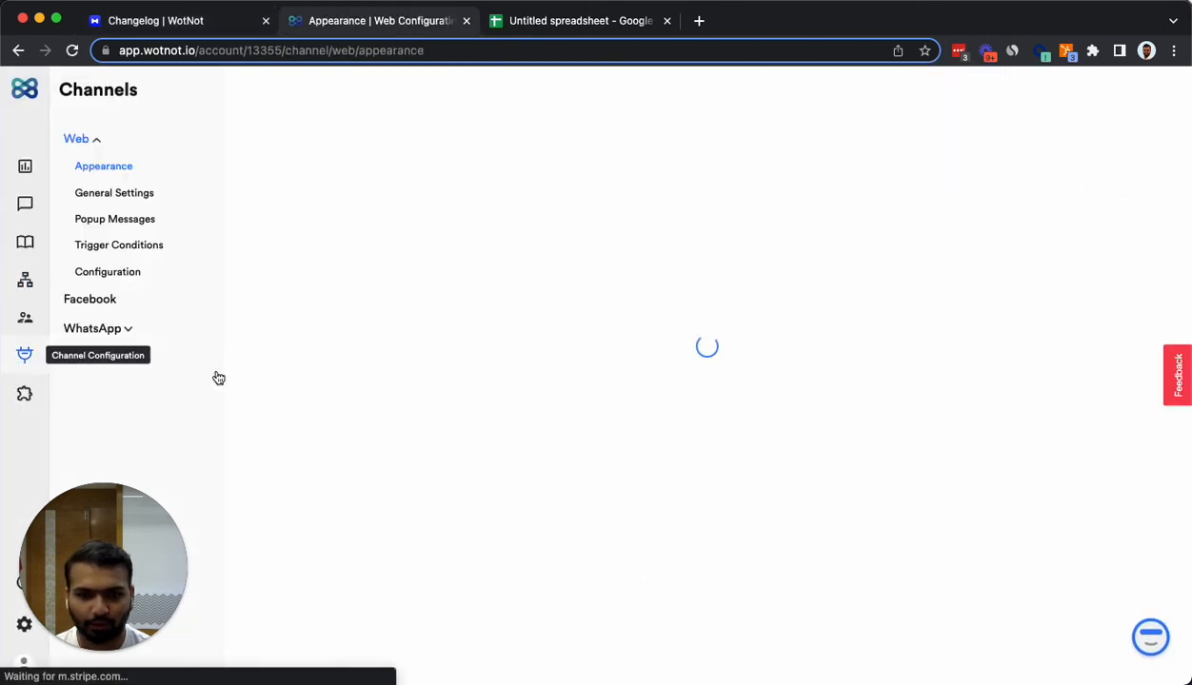
{"action": "left_click", "coordinate": [112, 328]}
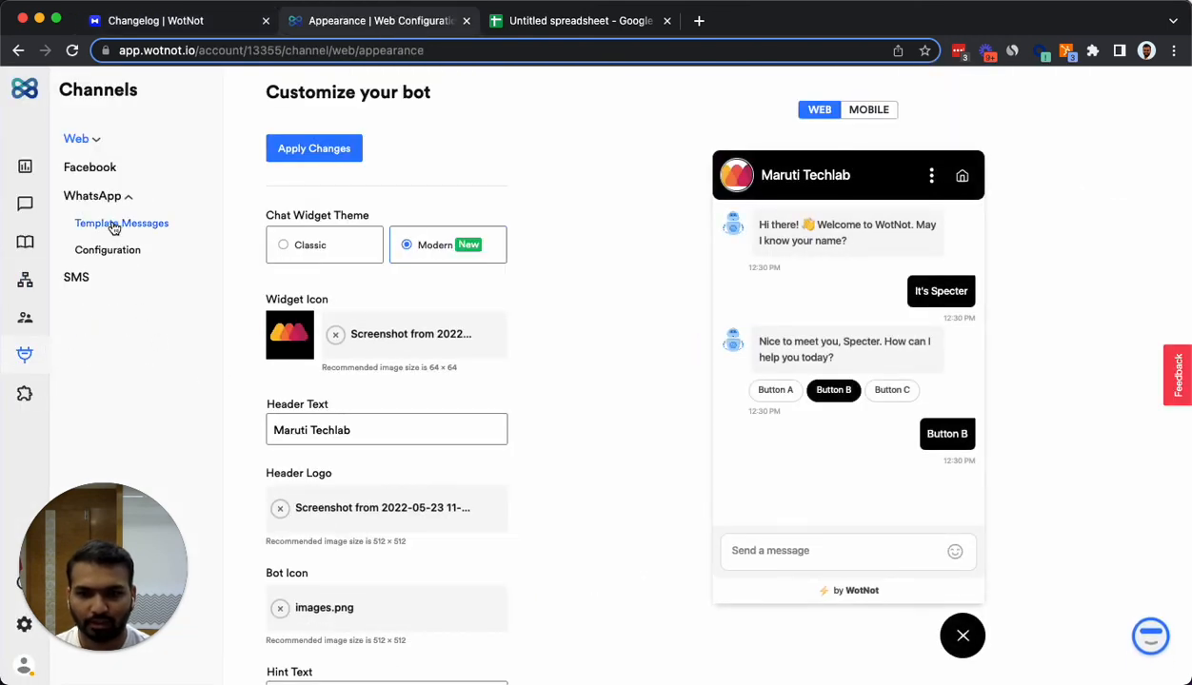
{"action": "left_click", "coordinate": [113, 224]}
{"action": "left_click", "coordinate": [1104, 191]}
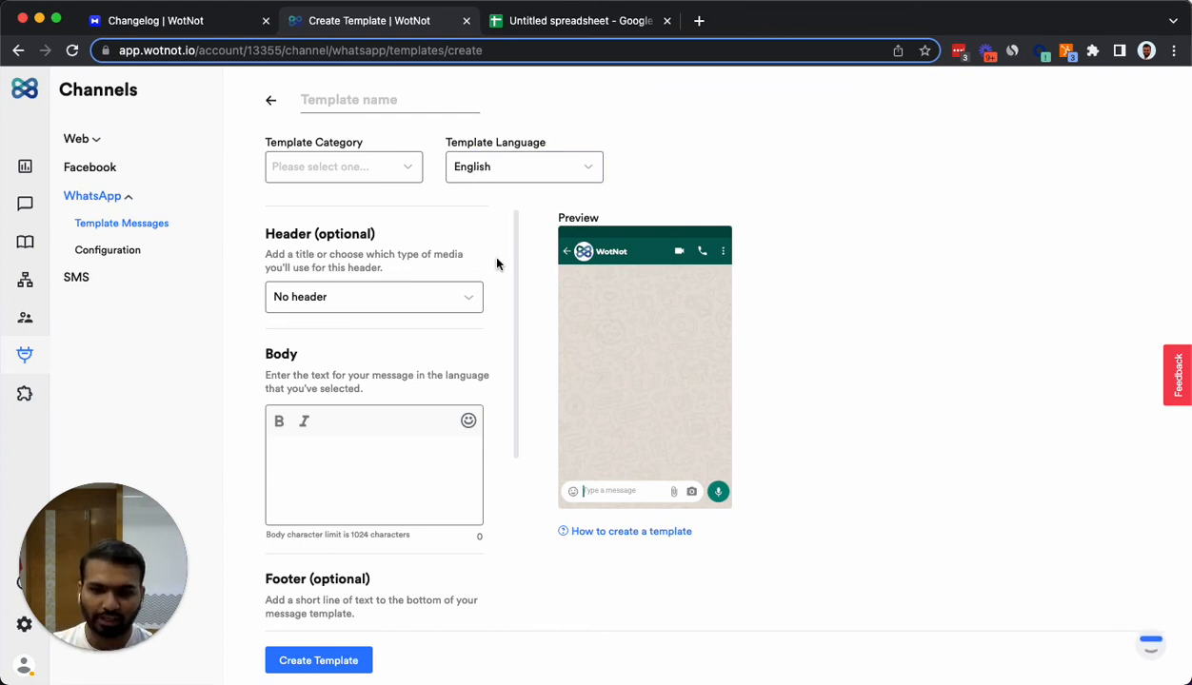
- Examine the template form's category, language, header, body, footer, buttons and business number fields
{"action": "scroll", "coordinate": [457, 293], "scroll_direction": "down", "scroll_amount": 3}
{"action": "scroll", "coordinate": [457, 291], "scroll_direction": "up", "scroll_amount": 3}
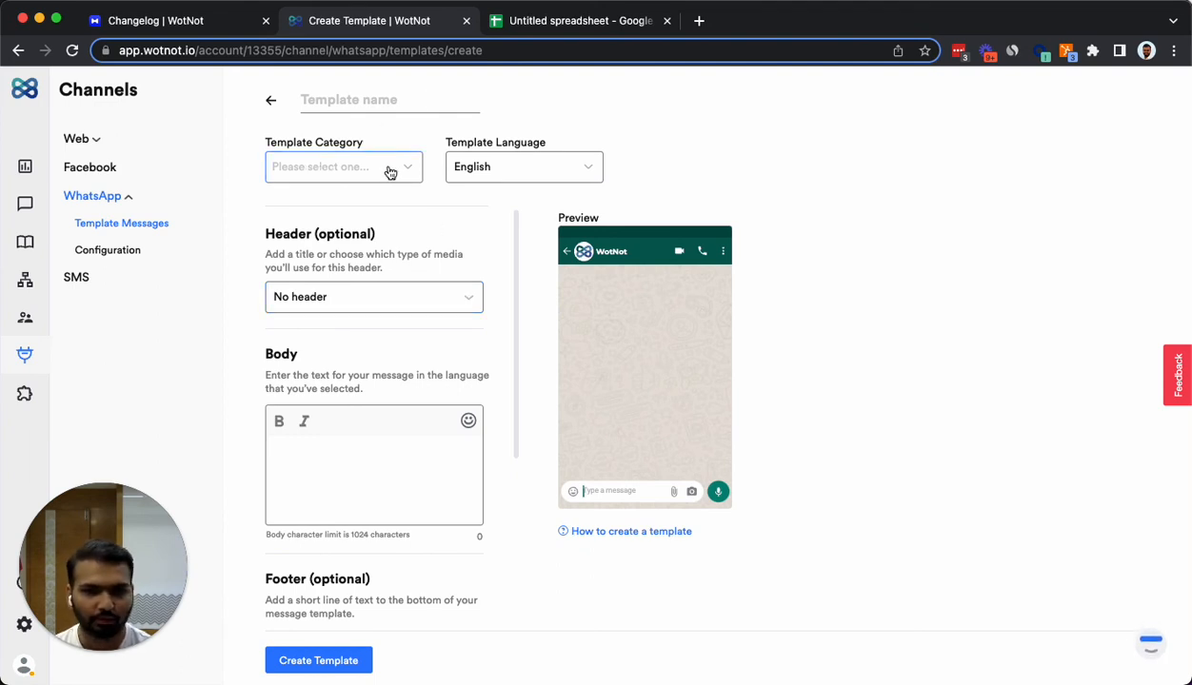
{"action": "scroll", "coordinate": [428, 324], "scroll_direction": "down", "scroll_amount": 2}
{"action": "scroll", "coordinate": [428, 330], "scroll_direction": "down", "scroll_amount": 5}
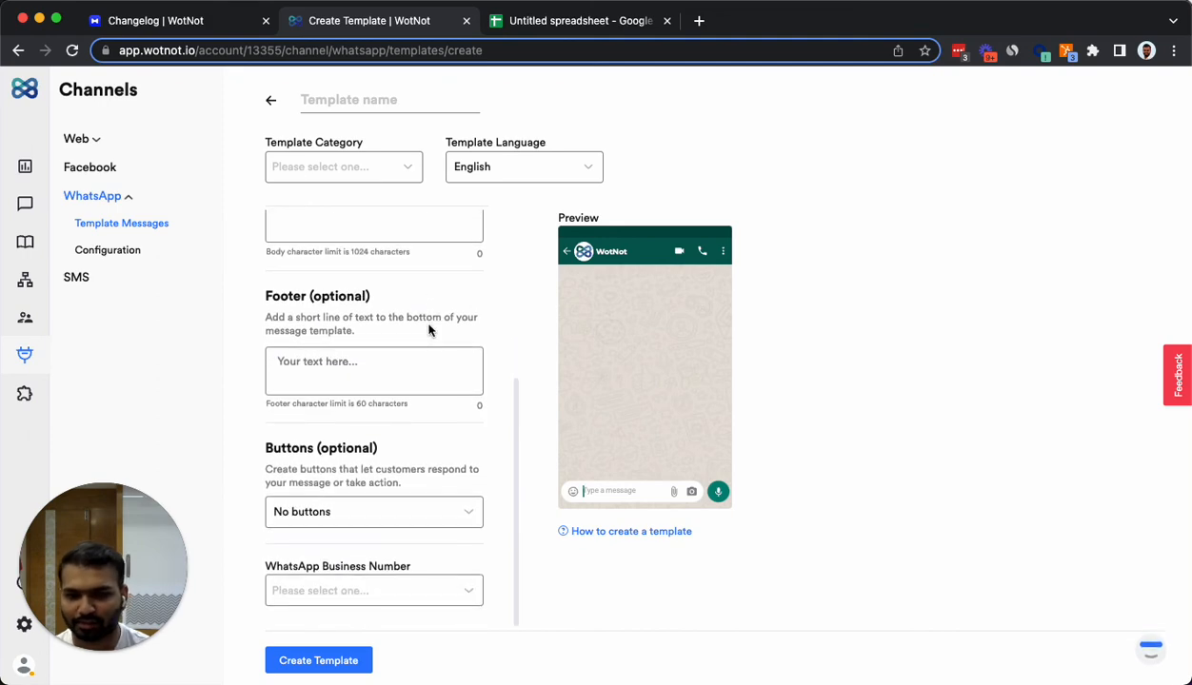
- Return to the changelog and browse the entries around the WhatsApp template creation update
{"action": "left_click", "coordinate": [197, 28]}
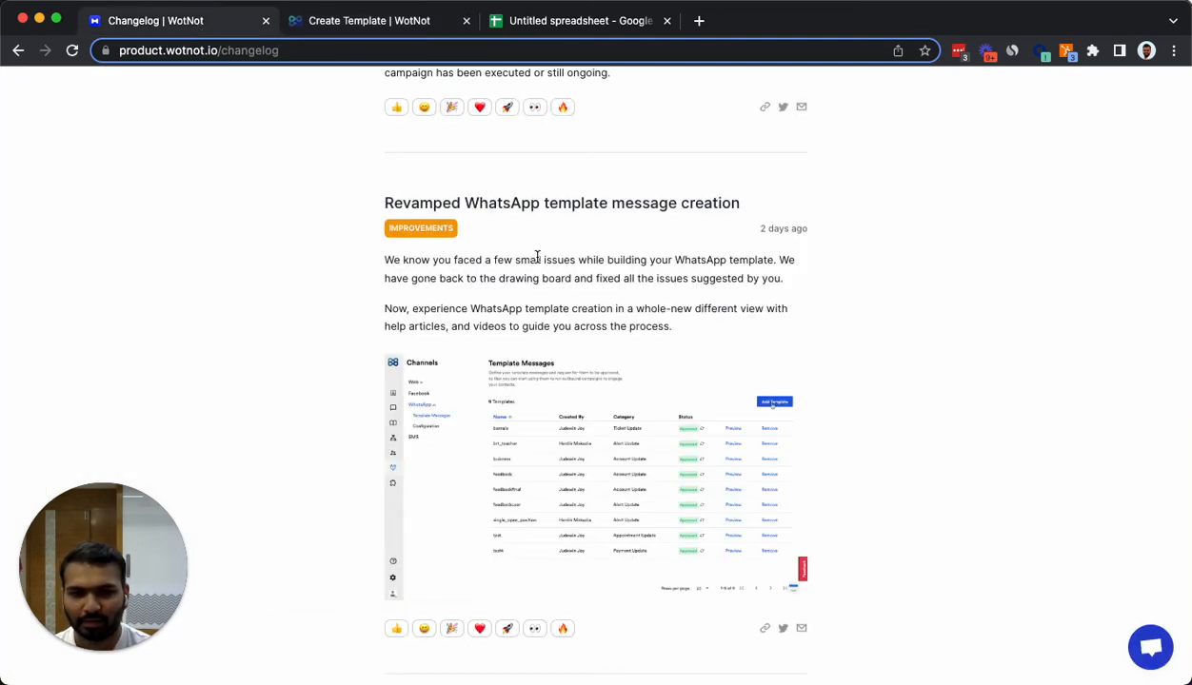
{"action": "scroll", "coordinate": [539, 263], "scroll_direction": "down", "scroll_amount": 5}
{"action": "scroll", "coordinate": [538, 263], "scroll_direction": "up", "scroll_amount": 5}
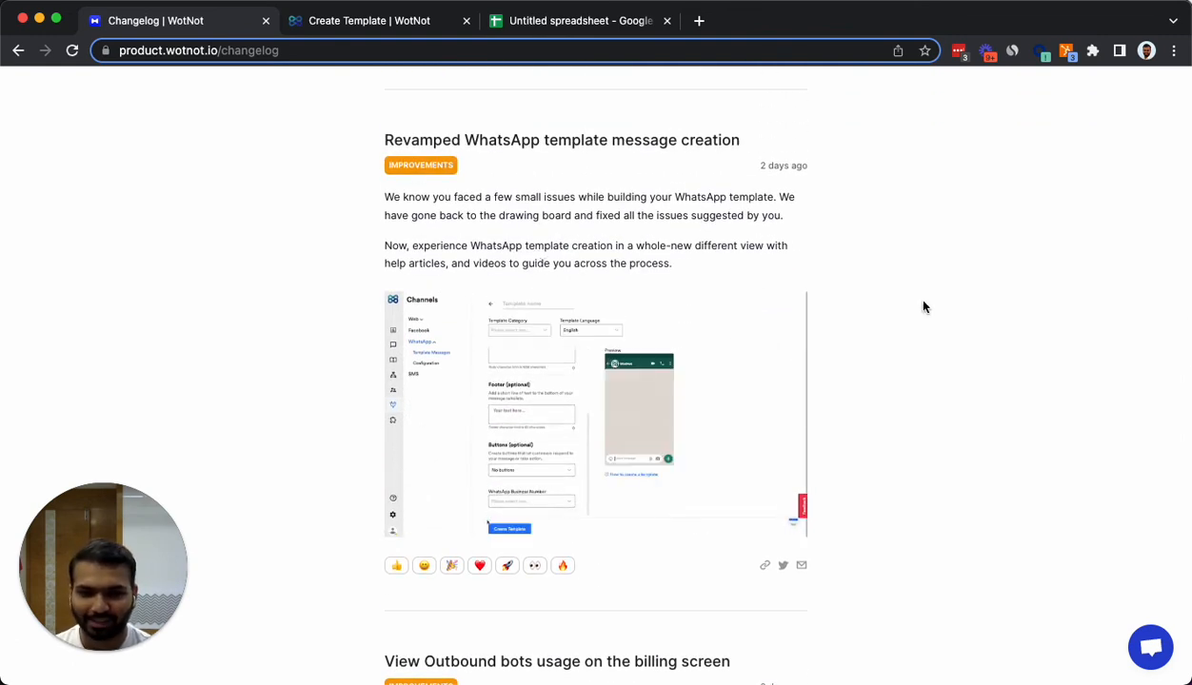
{"action": "scroll", "coordinate": [843, 290], "scroll_direction": "down", "scroll_amount": 10}
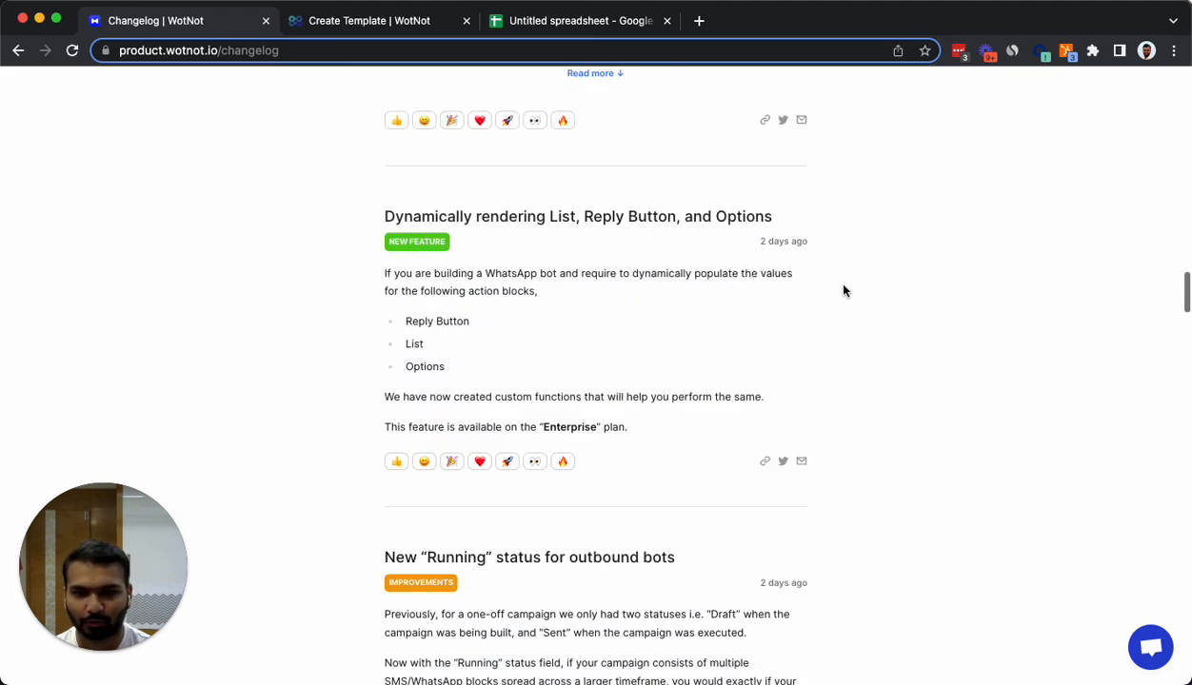
- Switch back to the WotNot template page and open the help options containing Roadmap and What's New
{"action": "left_click", "coordinate": [328, 20]}
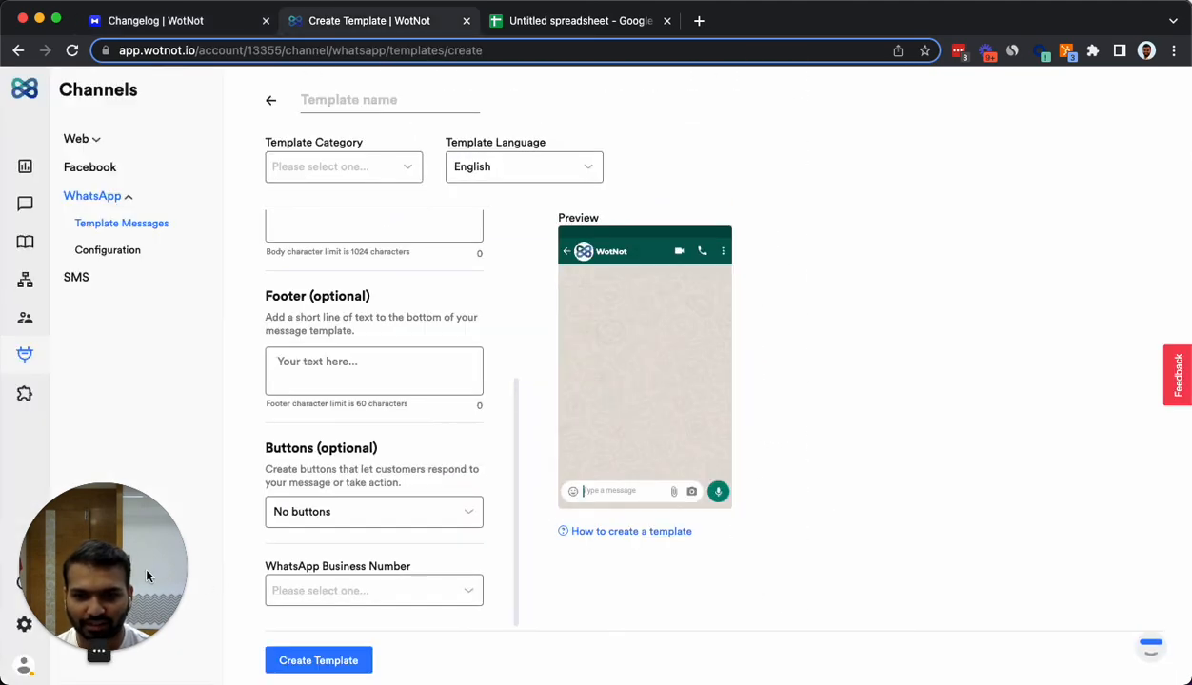
{"action": "left_click_drag", "start_coordinate": [143, 557], "coordinate": [446, 569]}
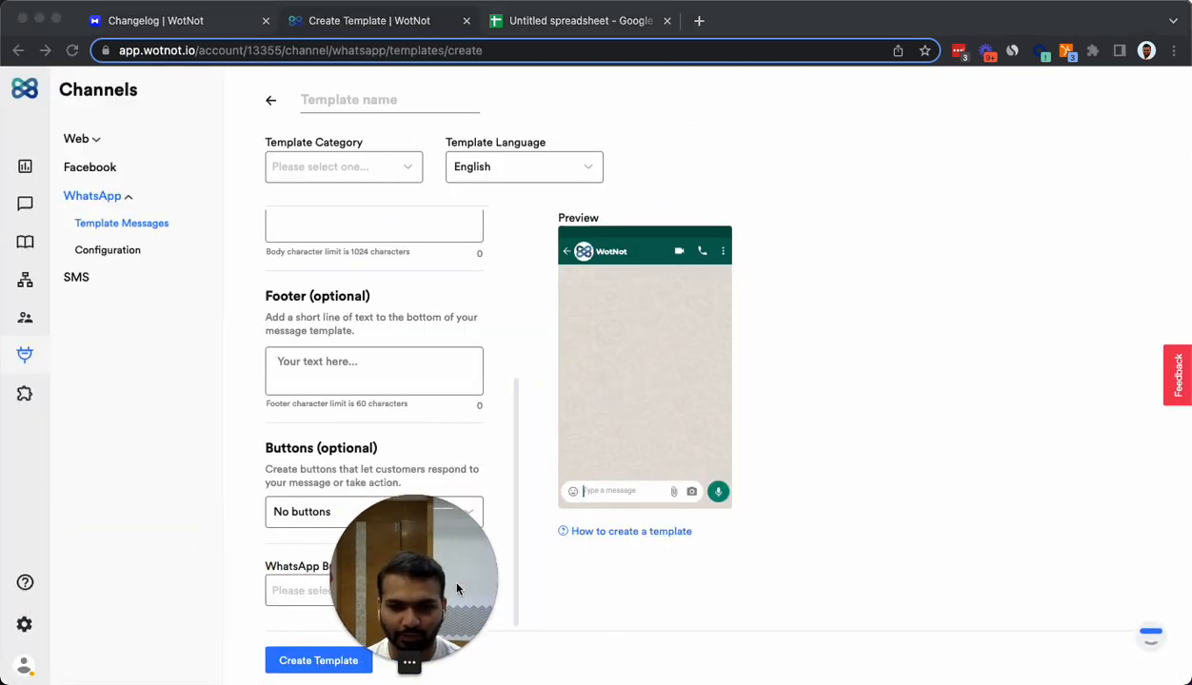
{"action": "left_click", "coordinate": [26, 584]}
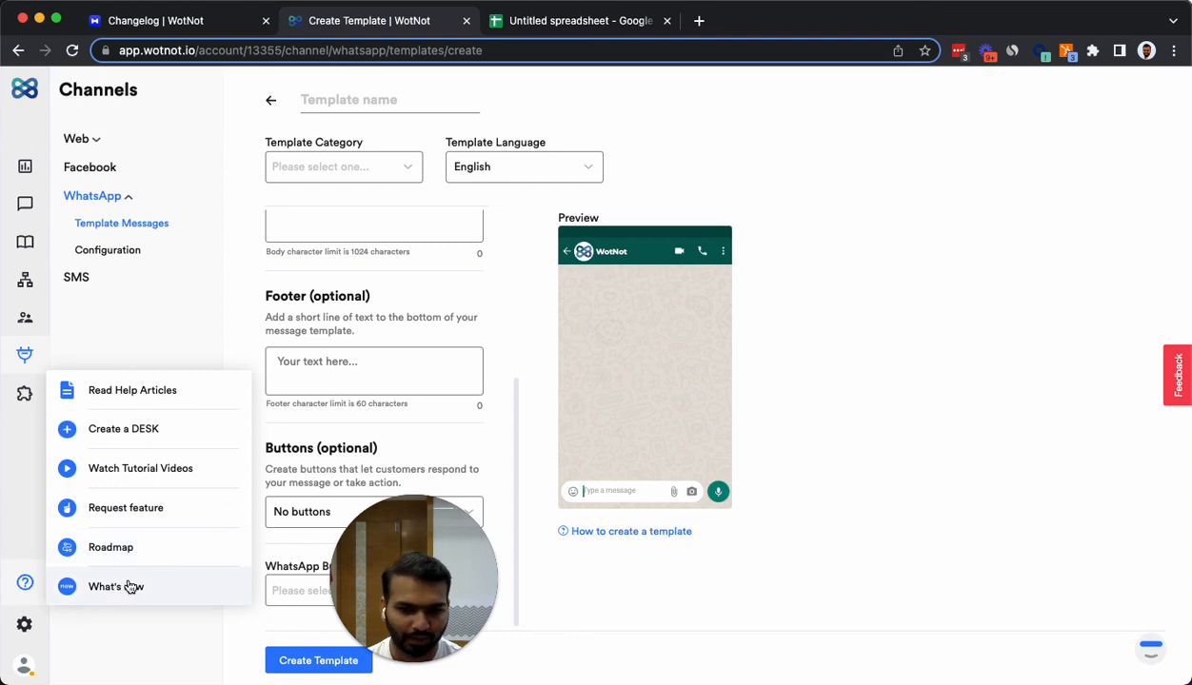
- Return to the WotNot product site and visit its boards, roadmap and changelog pages
{"action": "left_click", "coordinate": [204, 29]}
{"action": "scroll", "coordinate": [223, 237], "scroll_direction": "up", "scroll_amount": 10}
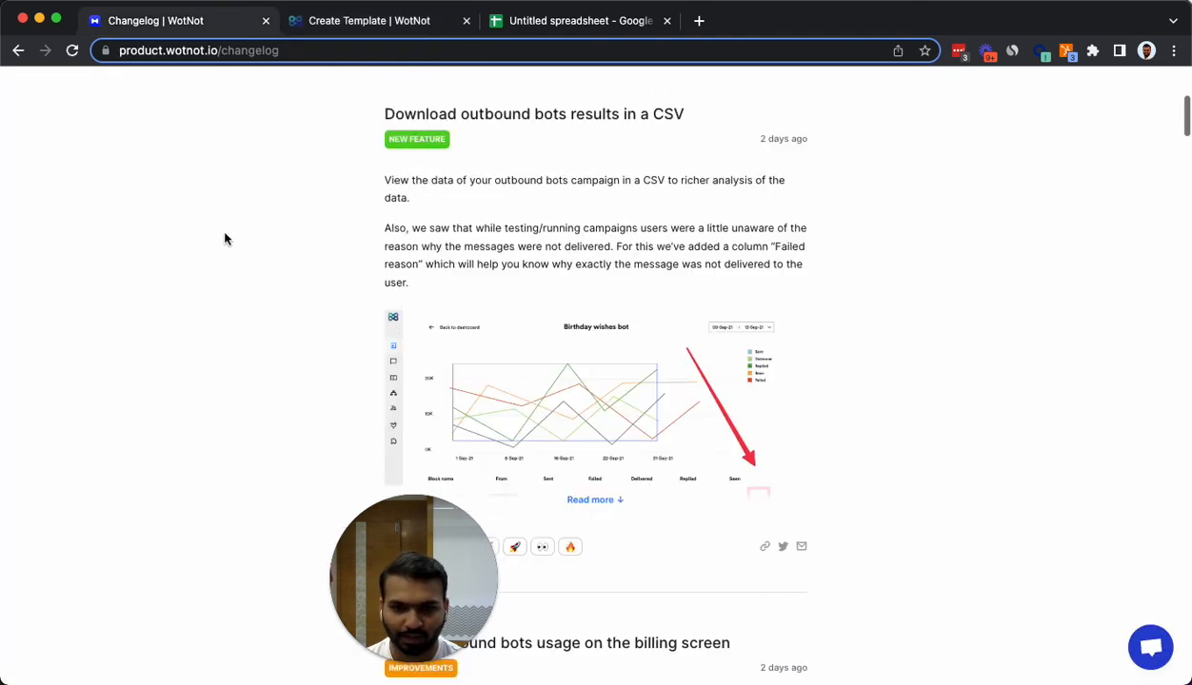
{"action": "left_click", "coordinate": [261, 120]}
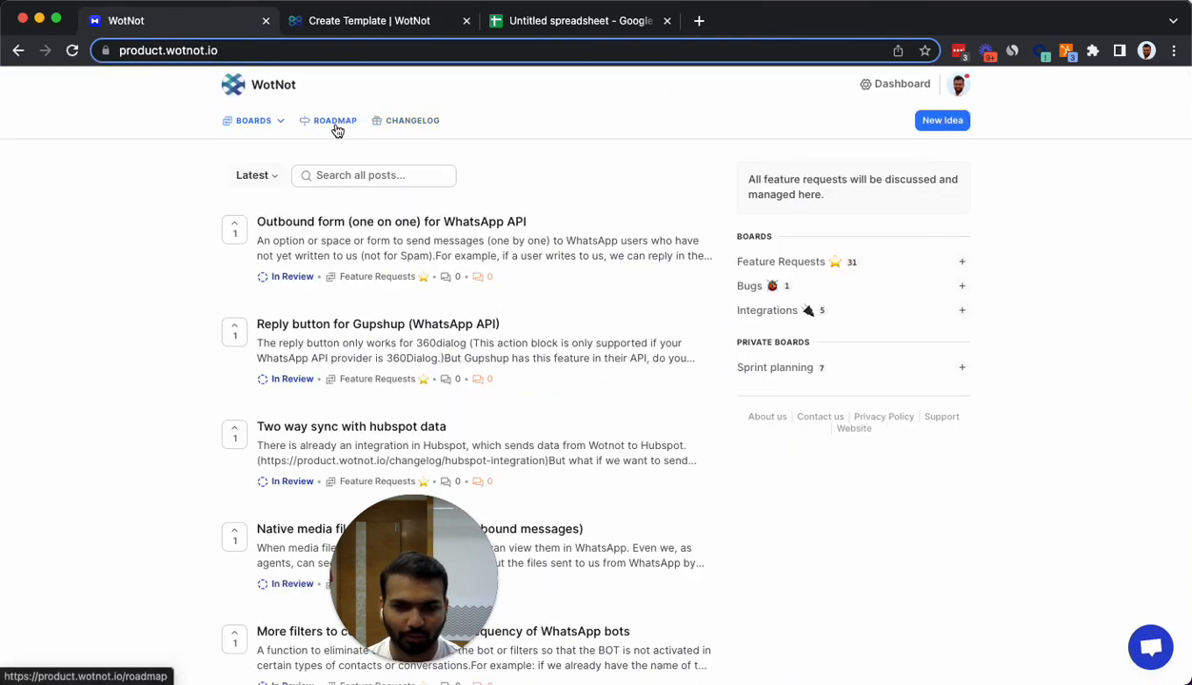
{"action": "left_click", "coordinate": [301, 124]}
{"action": "left_click", "coordinate": [391, 124]}
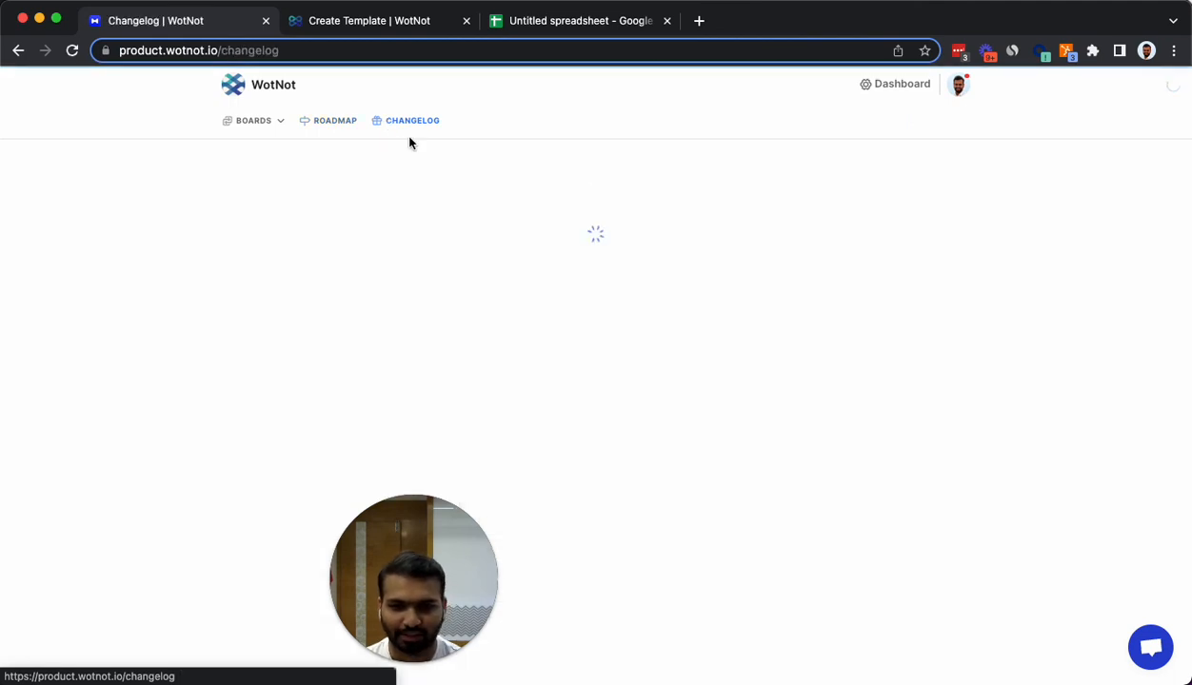